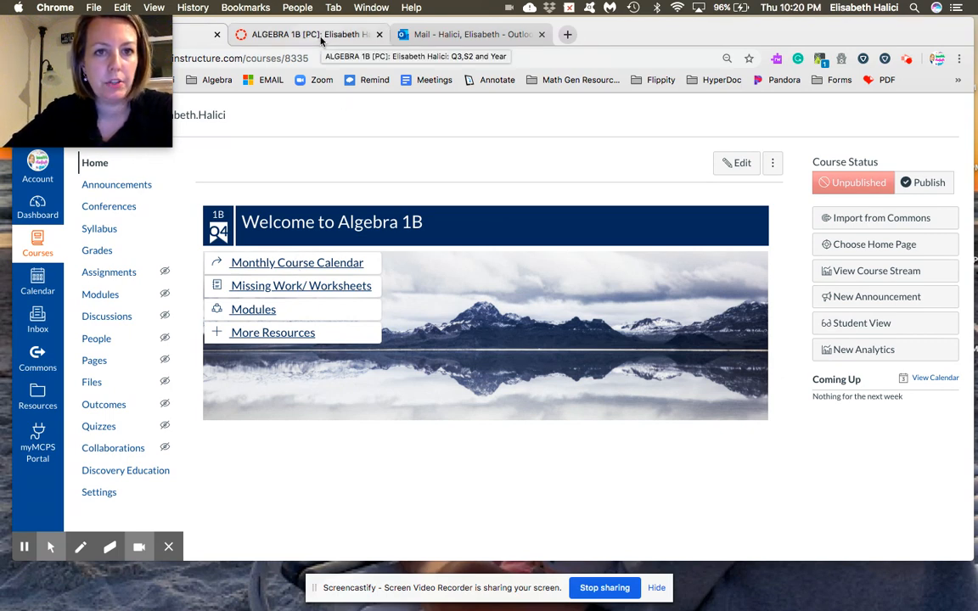
# Step: Open the existing course's monthly course calendar and review the April 2020 table from the first week to the end
pyautogui.click(321, 40)
pyautogui.click(274, 272)
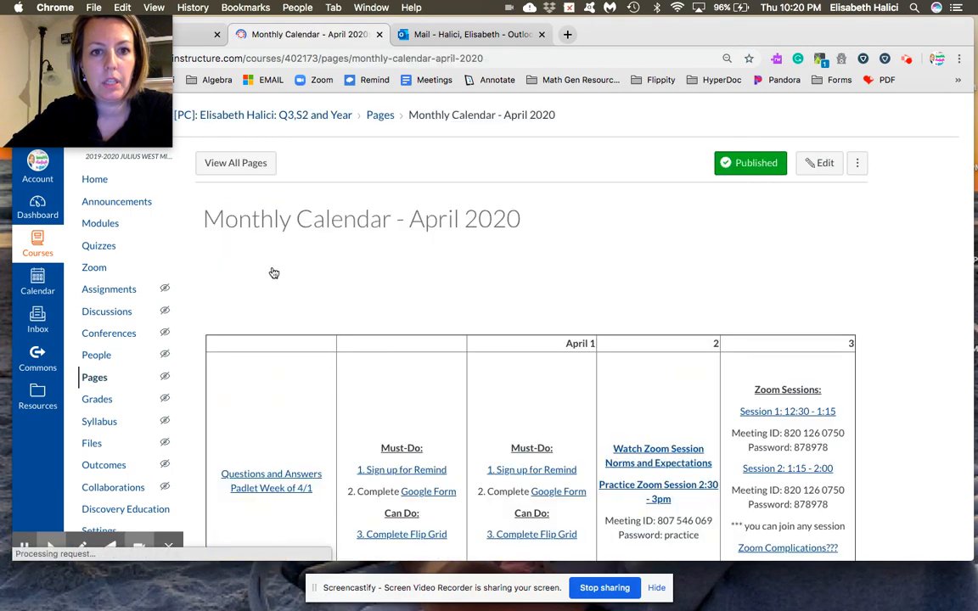
pyautogui.scroll(-1, 200, 353)
pyautogui.scroll(-5, 201, 352)
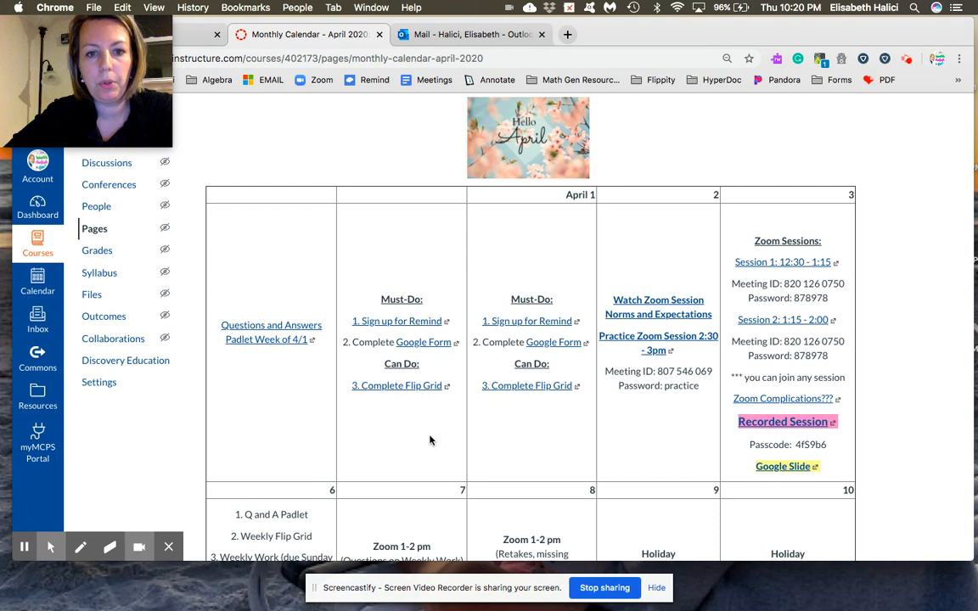
pyautogui.scroll(-2, 333, 460)
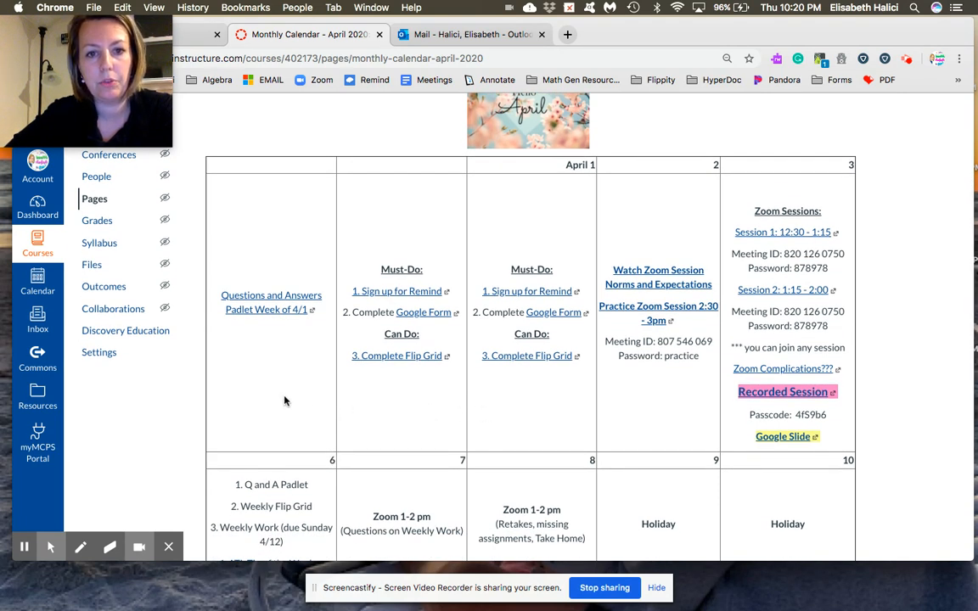
pyautogui.scroll(-2, 535, 411)
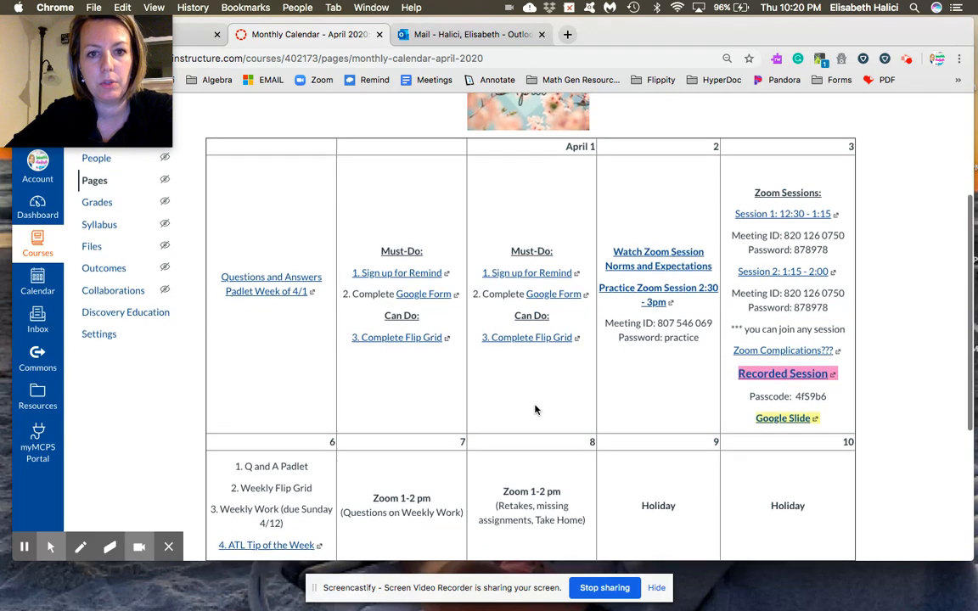
pyautogui.scroll(-2, 408, 427)
pyautogui.scroll(-5, 356, 433)
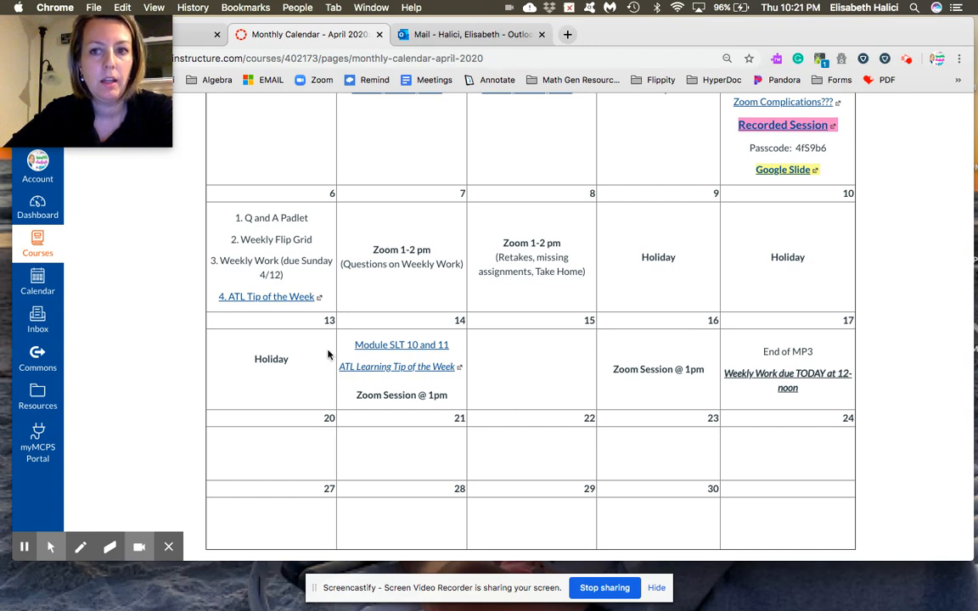
pyautogui.scroll(2, 328, 355)
pyautogui.scroll(10, 327, 355)
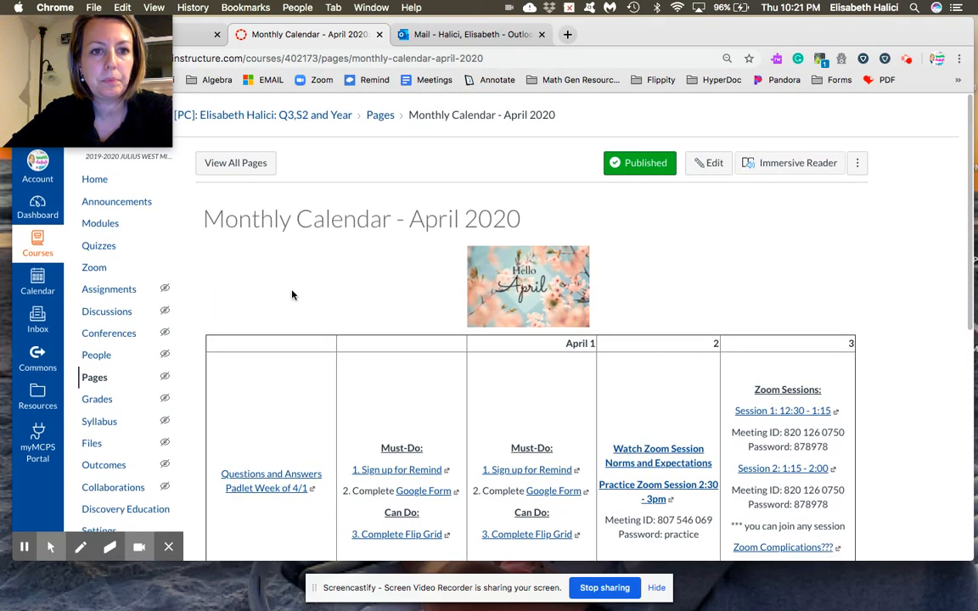
# Step: In the Algebra 1B sandbox course, create the page behind the Monthly Course Calendar link and title it "April Calendar"
pyautogui.click(192, 42)
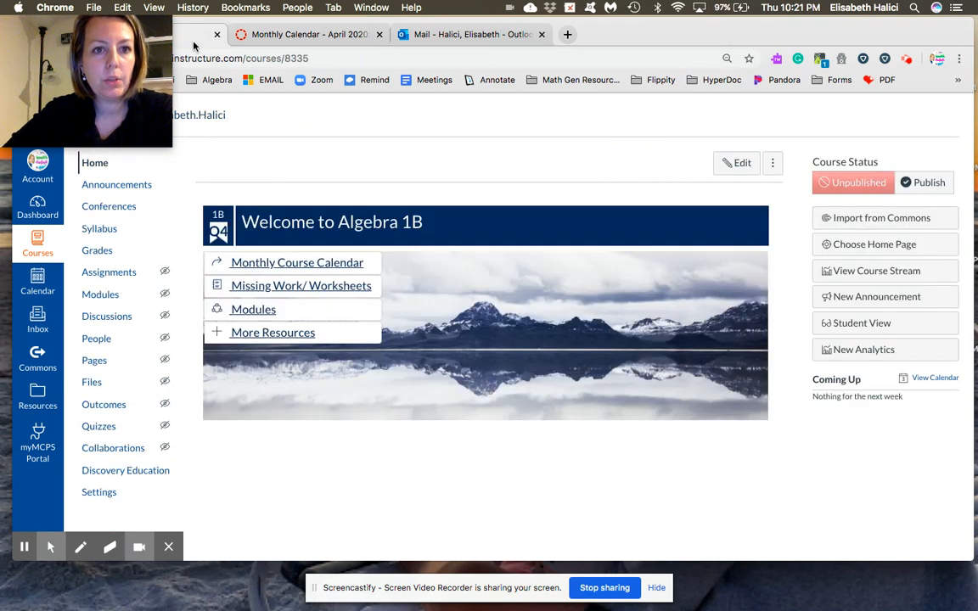
pyautogui.click(298, 264)
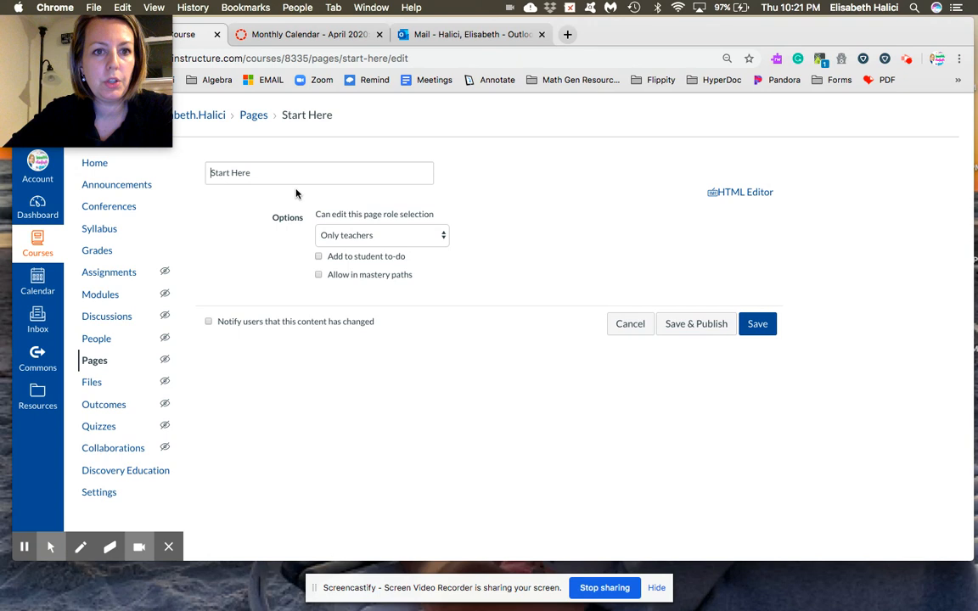
pyautogui.click(258, 173)
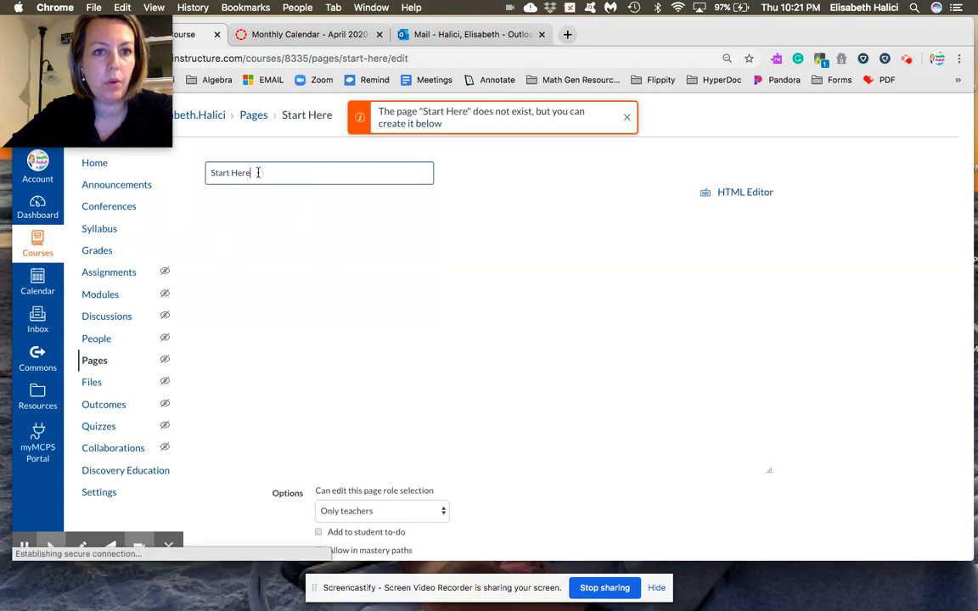
pyautogui.click(263, 172)
pyautogui.tripleClick(203, 174)
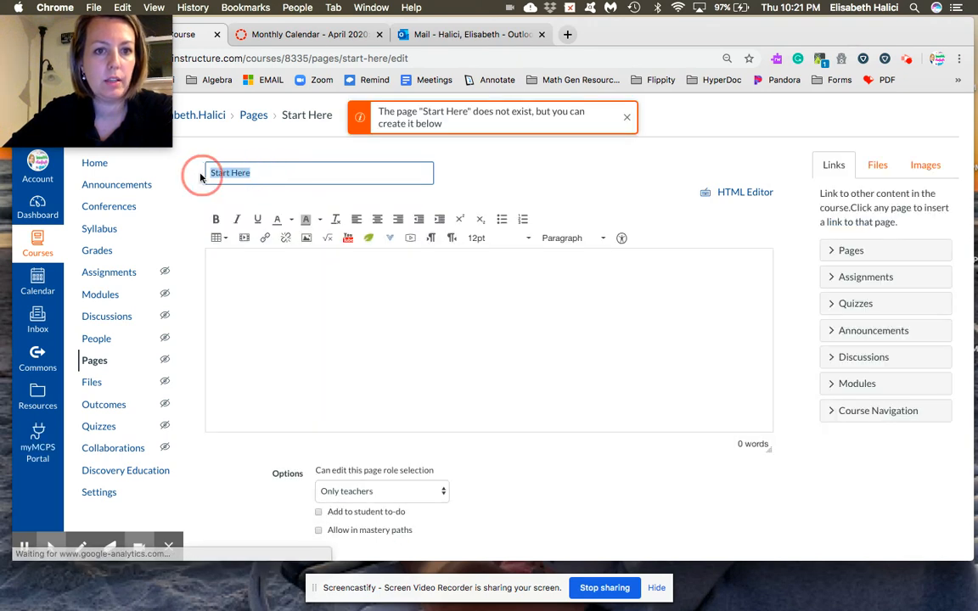
pyautogui.write('April Calendar')
# Step: Insert a table of 5 columns by 10 rows in the page body
pyautogui.click(245, 256)
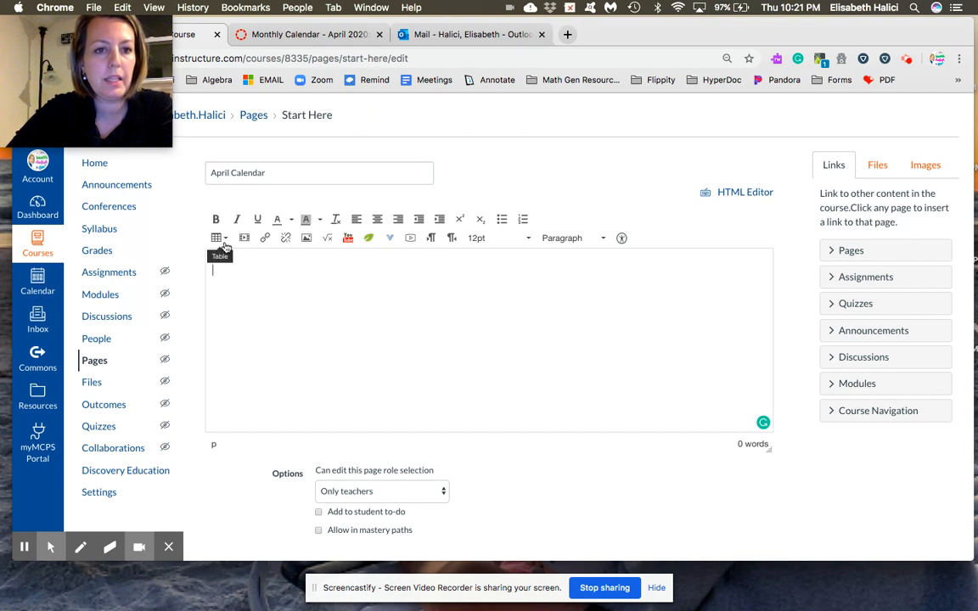
pyautogui.click(225, 244)
pyautogui.moveTo(236, 261)
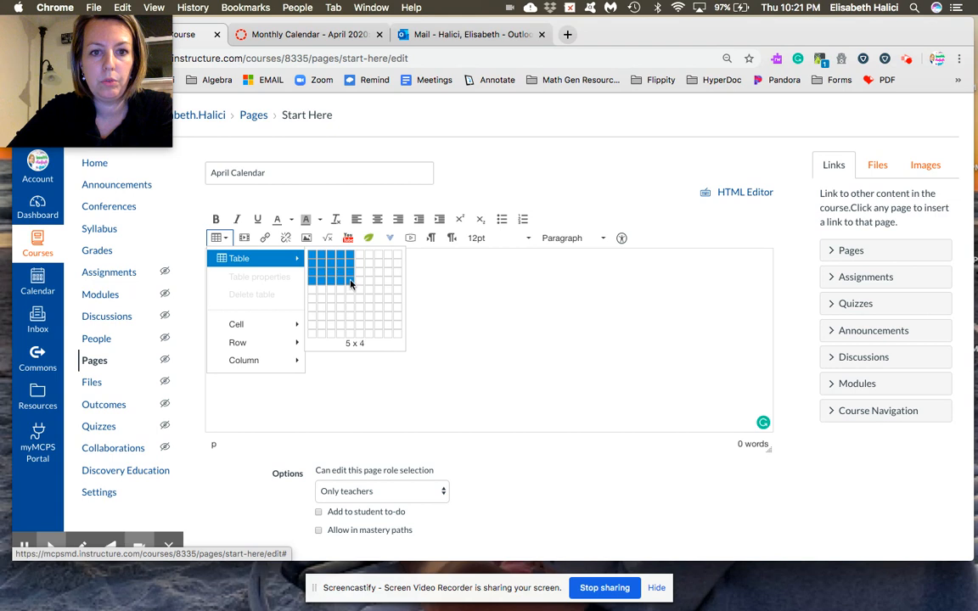
pyautogui.click(351, 338)
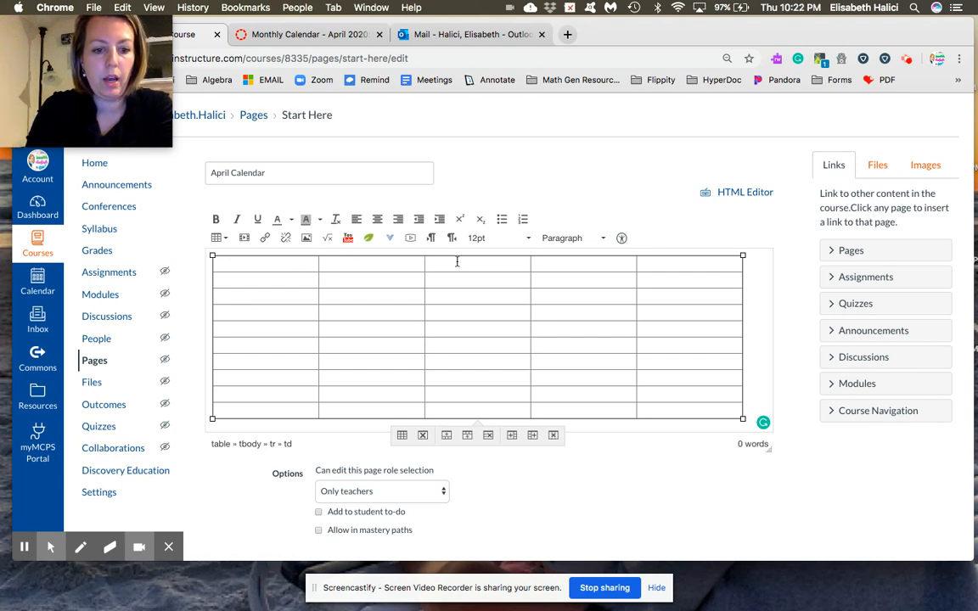
# Step: Enter the dates 1, 2 and 3 in the last three cells of the table's first row
pyautogui.click(566, 265)
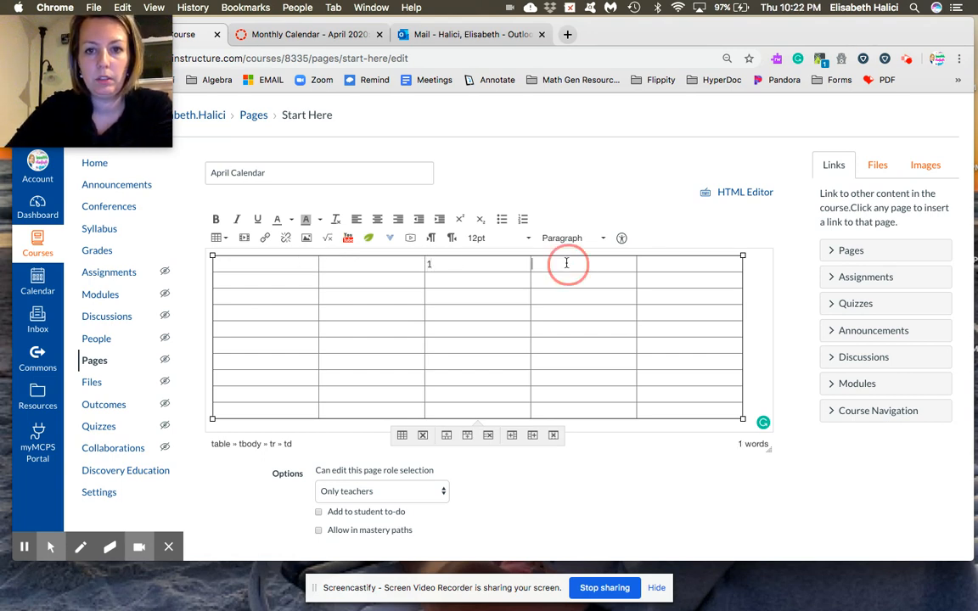
pyautogui.write('2')
pyautogui.click(665, 265)
pyautogui.write('3')
# Step: Make the second table row taller by adding blank lines in its first cell
pyautogui.click(360, 282)
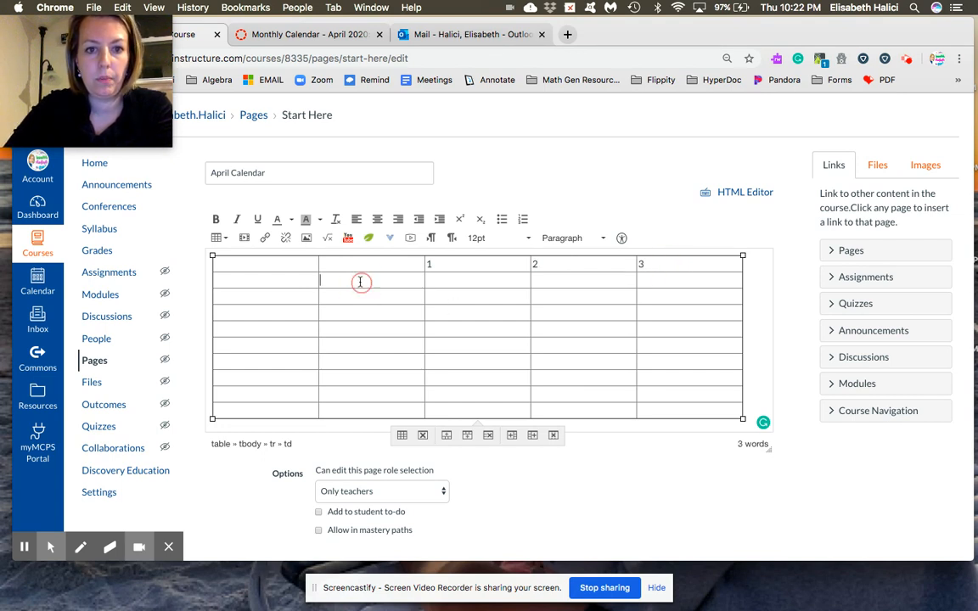
pyautogui.click(282, 279)
pyautogui.press('Return')
pyautogui.press('Return')
pyautogui.press('Return')
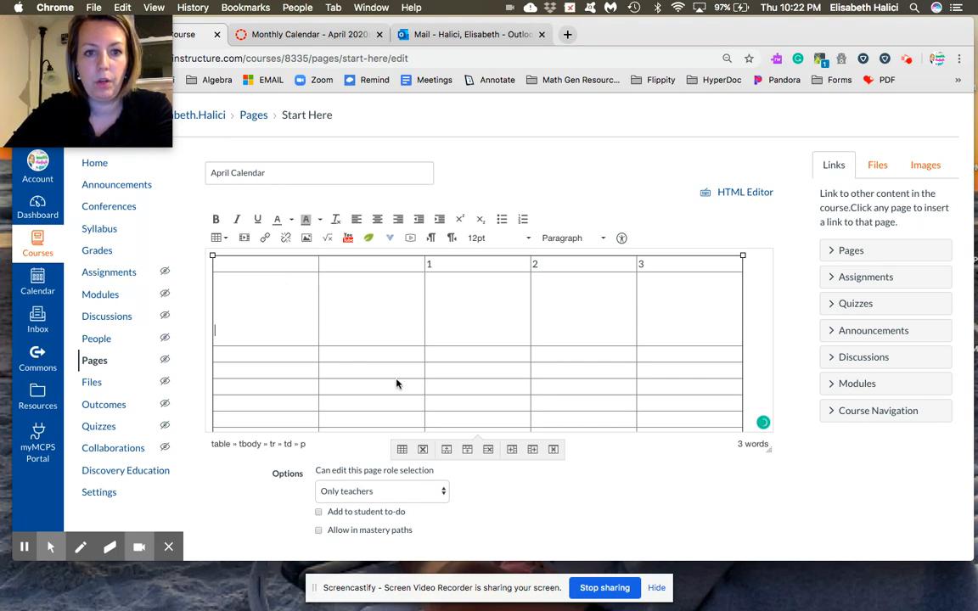
# Step: Enter the dates 6 to 10 across the third row and heighten the row beneath with blank lines
pyautogui.click(310, 357)
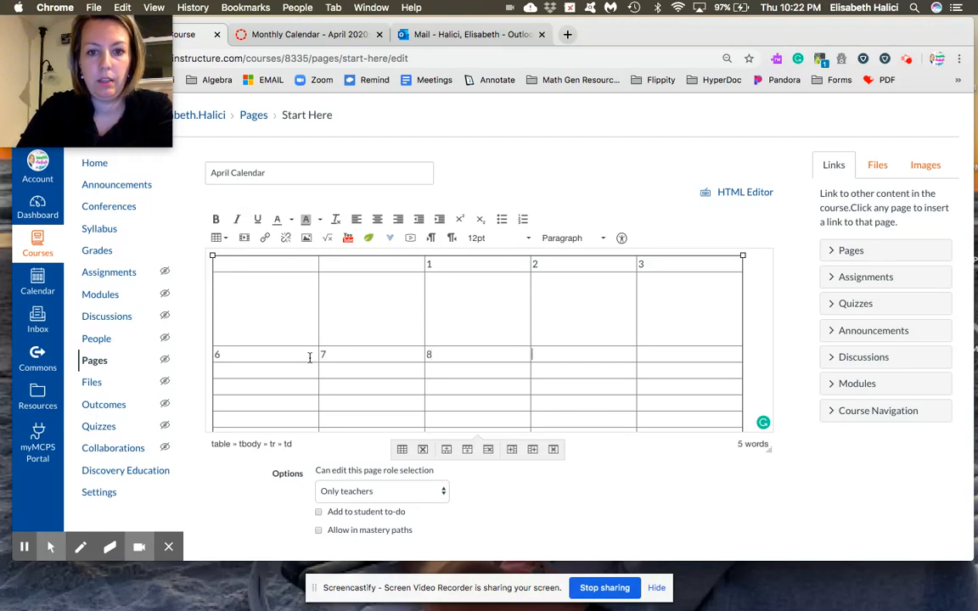
pyautogui.write('10')
pyautogui.click(257, 368)
pyautogui.press('Return')
pyautogui.press('Return')
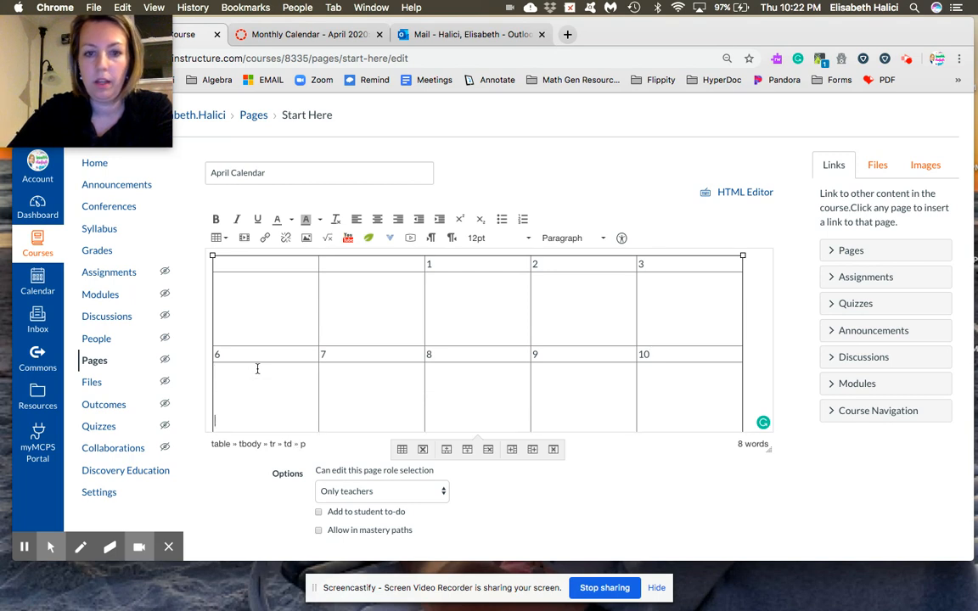
pyautogui.scroll(-2, 317, 360)
pyautogui.scroll(2, 319, 360)
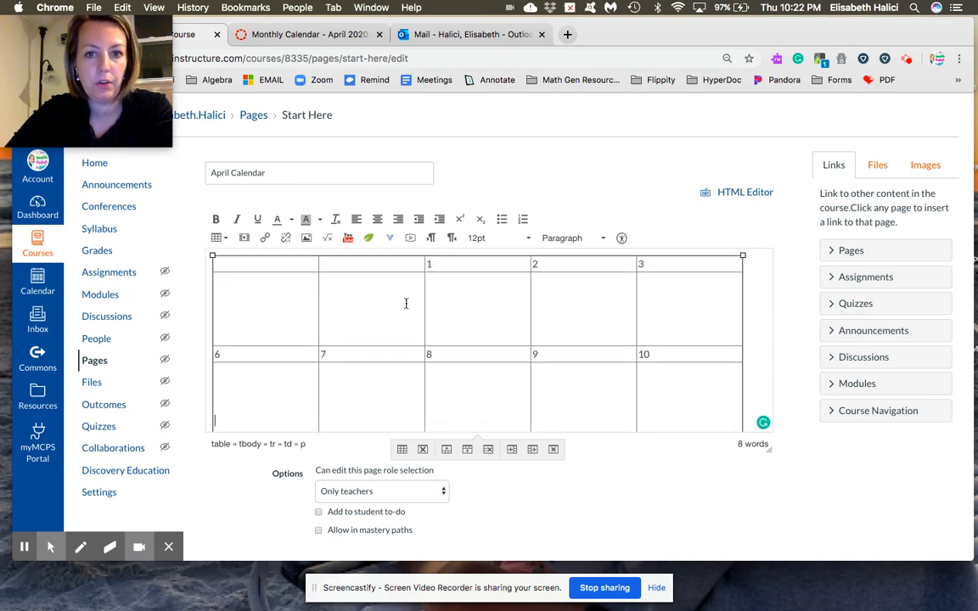
# Step: Make the dates in the first row and the row with 6 to 10 bold
pyautogui.moveTo(263, 266); pyautogui.dragTo(679, 264)
pyautogui.click(217, 219)
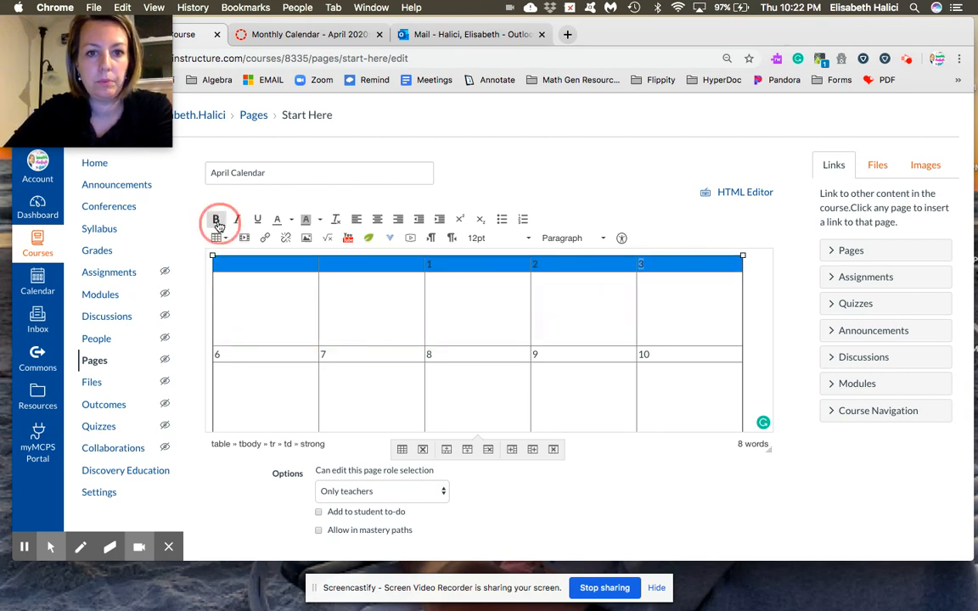
pyautogui.moveTo(273, 355); pyautogui.dragTo(645, 355)
pyautogui.click(217, 219)
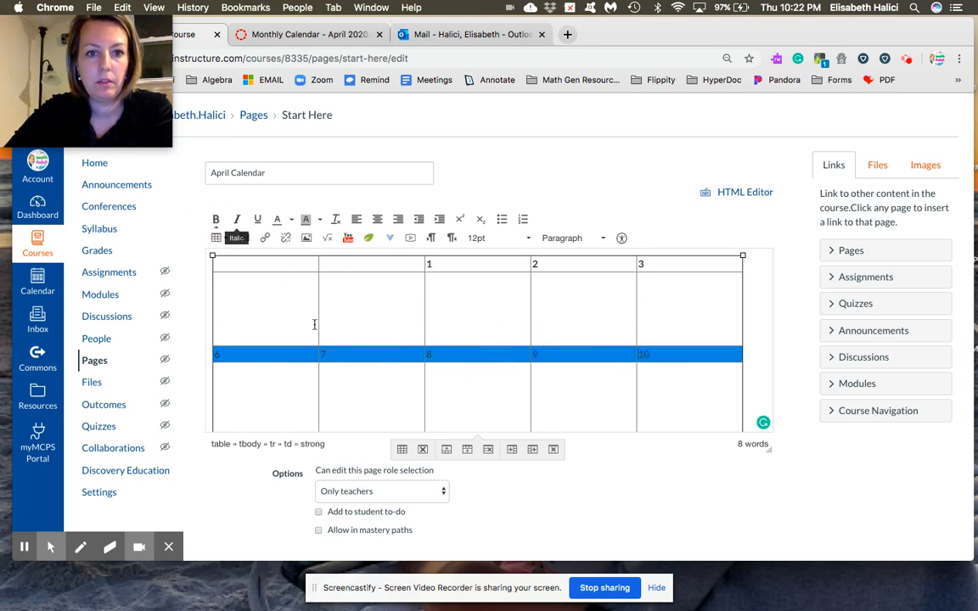
# Step: Enter 14, 15 and 16 in the first three cells of the fifth row
pyautogui.scroll(-3, 328, 360)
pyautogui.click(297, 358)
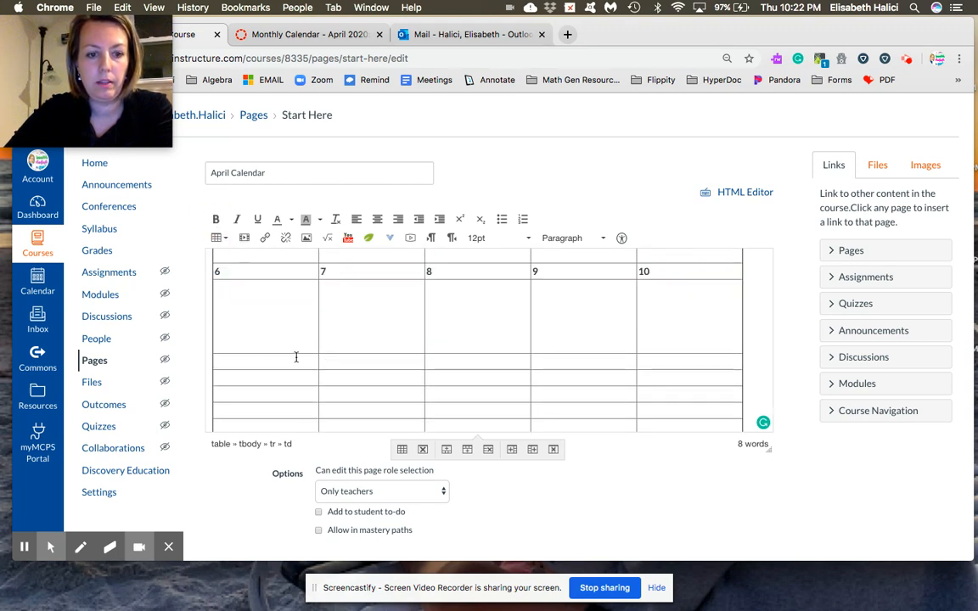
pyautogui.write('14')
pyautogui.press('Tab')
pyautogui.write('15')
pyautogui.press('Tab')
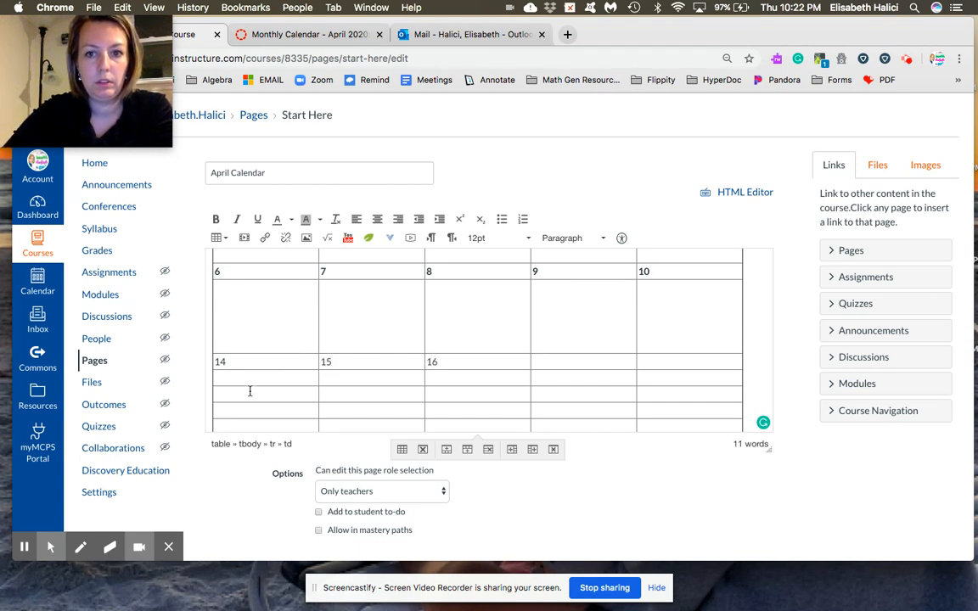
# Step: Change the first three dates of the fifth row to 13, 14 and 15 and make them bold
pyautogui.click(246, 365)
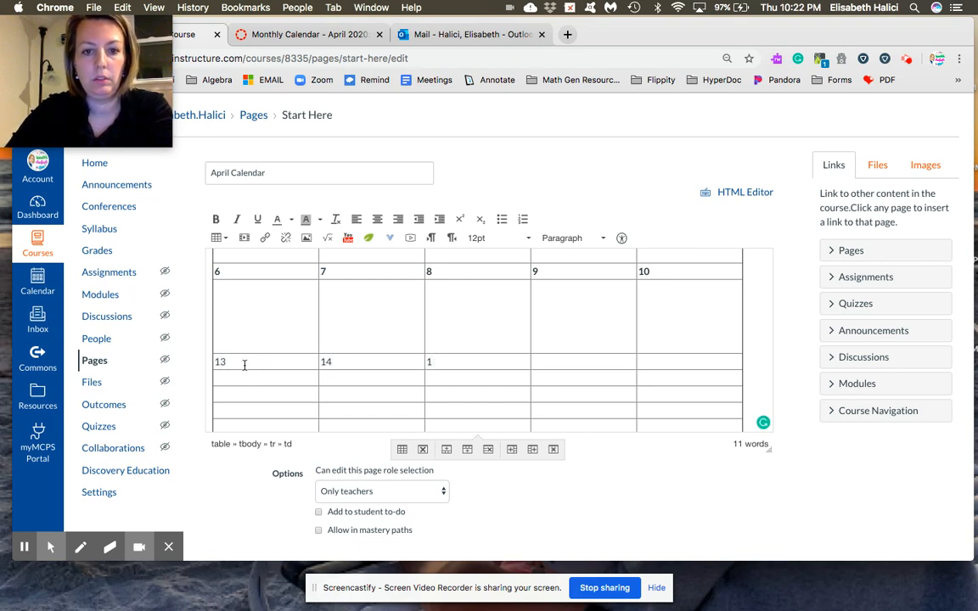
pyautogui.moveTo(222, 361); pyautogui.dragTo(432, 360)
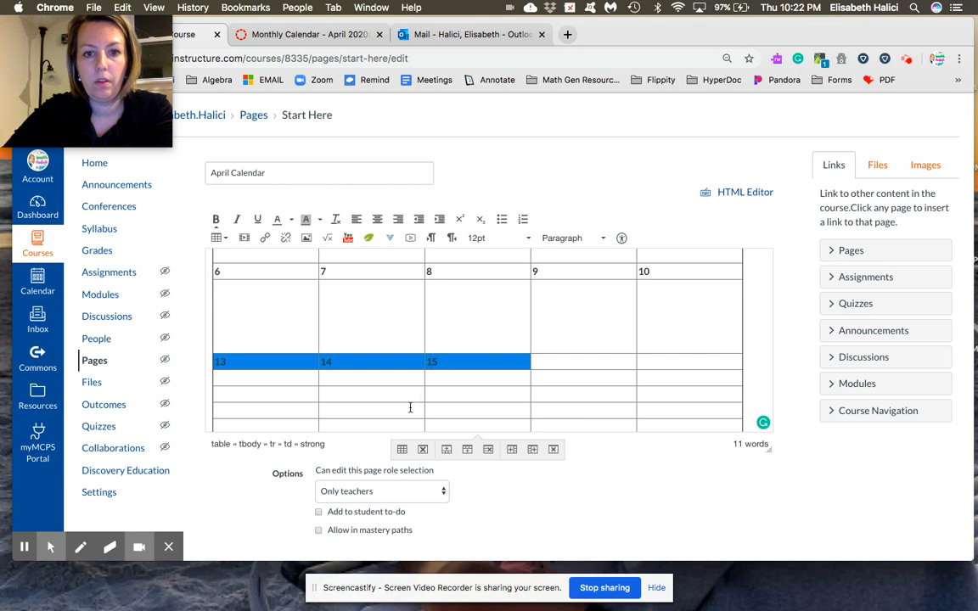
# Step: Add blank lines to heighten the content row under 13 to 15 and the content row of the following week
pyautogui.click(283, 380)
pyautogui.press('Return')
pyautogui.press('Return')
pyautogui.press('Return')
pyautogui.press('Return')
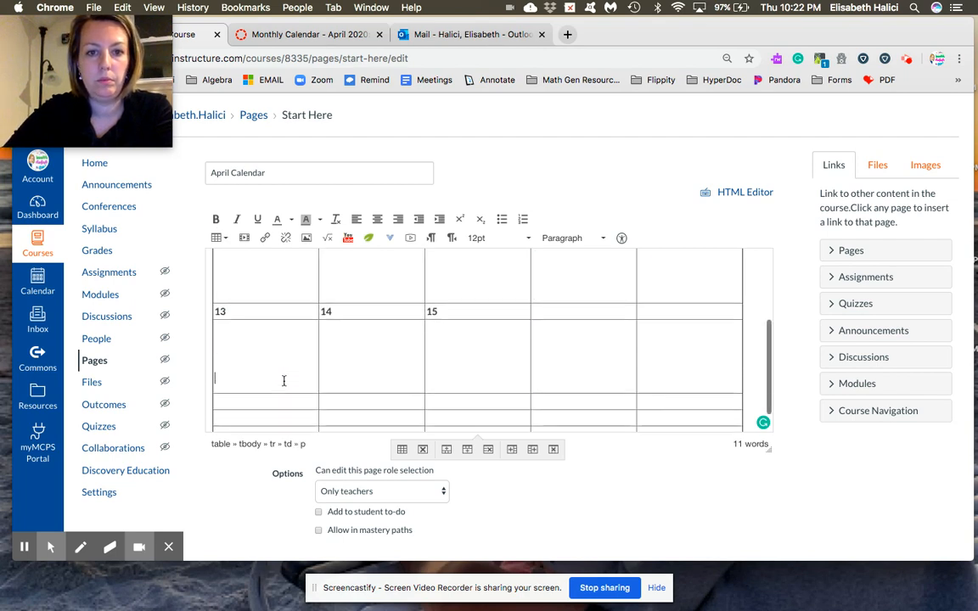
pyautogui.scroll(-2, 283, 380)
pyautogui.click(277, 391)
pyautogui.press('Return')
pyautogui.press('Return')
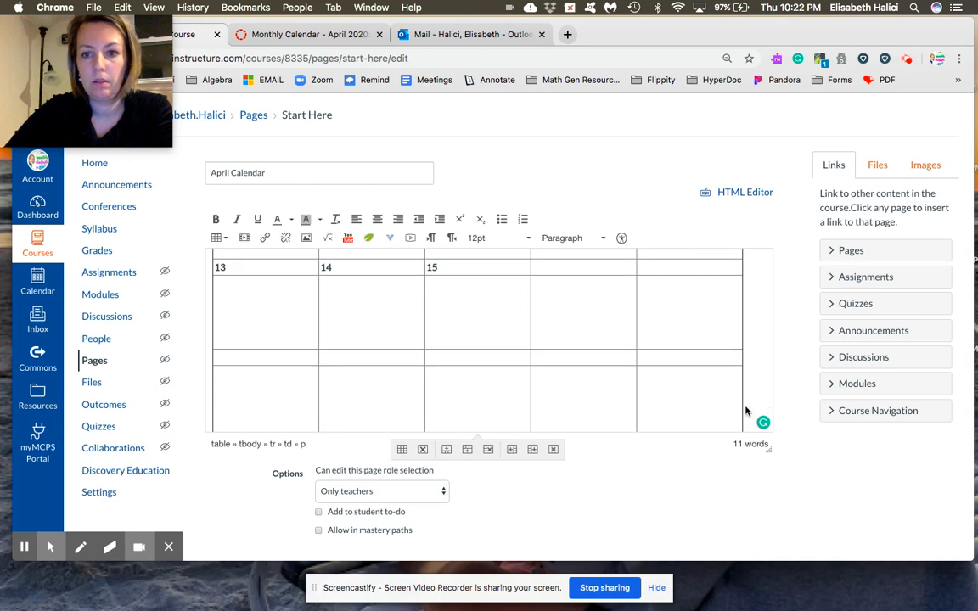
# Step: Save the April Calendar page without publishing it and check the saved table
pyautogui.scroll(-3, 730, 424)
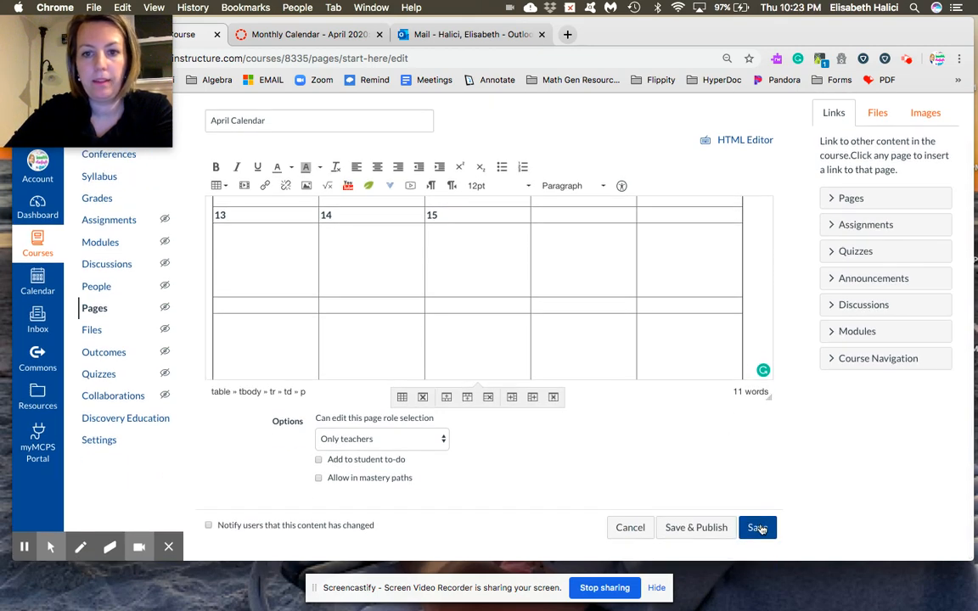
pyautogui.click(758, 528)
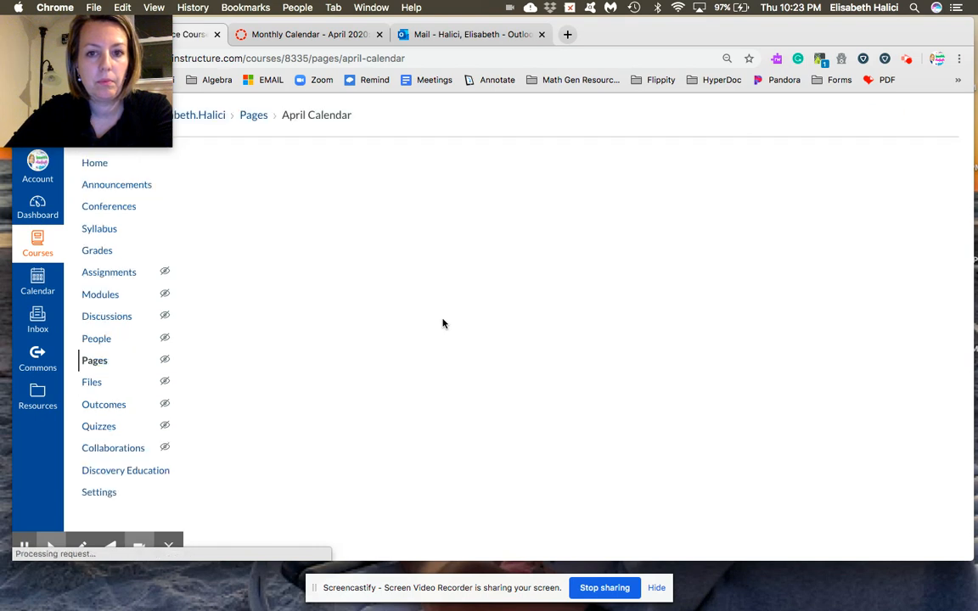
pyautogui.scroll(-2, 421, 439)
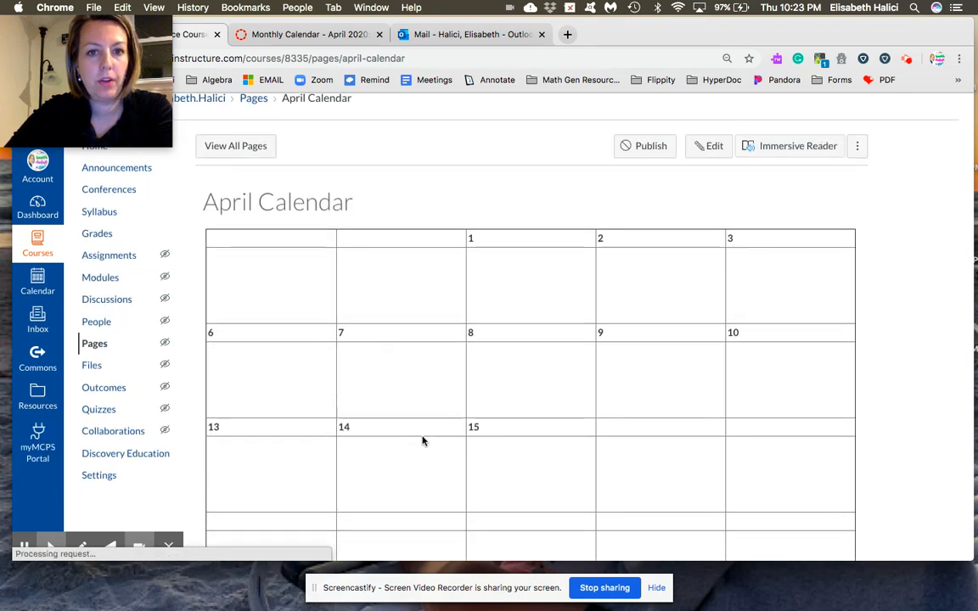
pyautogui.scroll(-1, 422, 441)
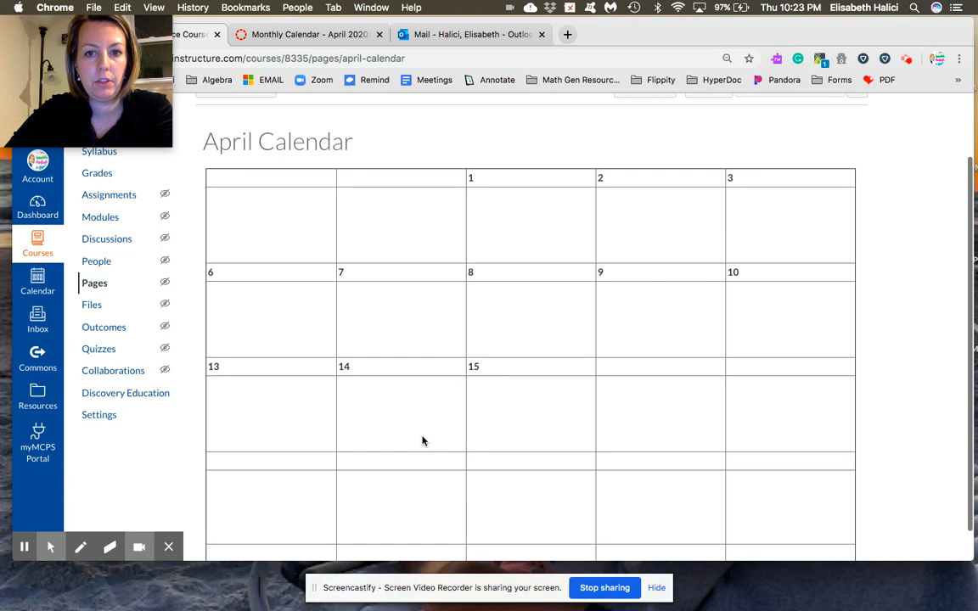
pyautogui.scroll(2, 769, 252)
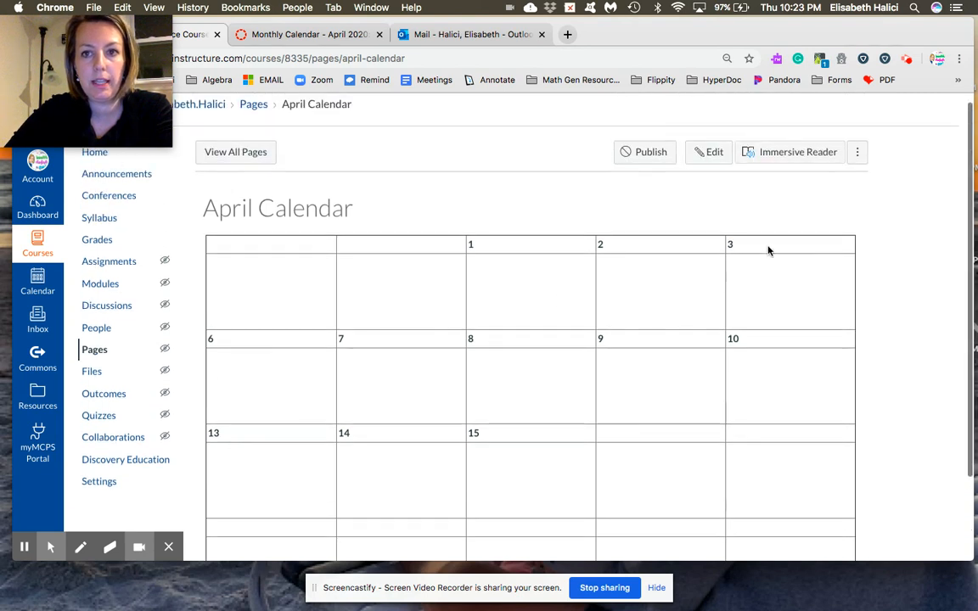
# Step: Reopen the April Calendar page for editing and enter 20, 21 and 22 in the date row of the week after 13 to 15
pyautogui.click(714, 158)
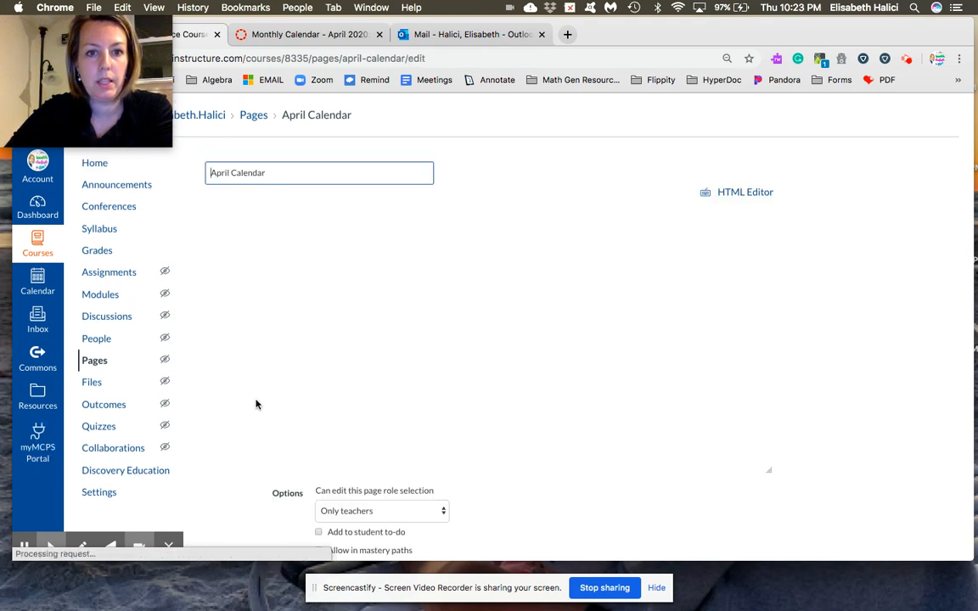
pyautogui.scroll(-5, 274, 368)
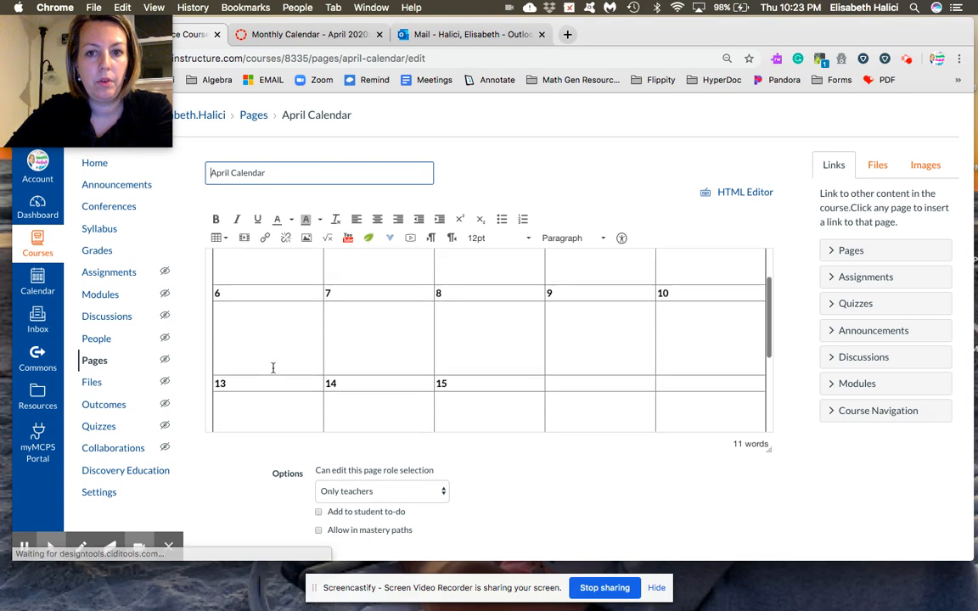
pyautogui.scroll(-1, 274, 367)
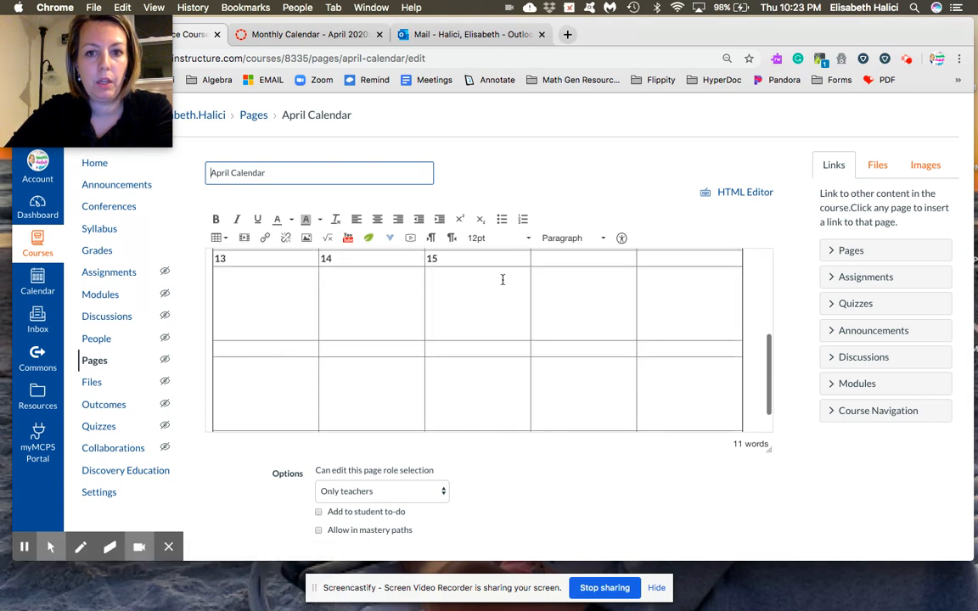
pyautogui.click(299, 348)
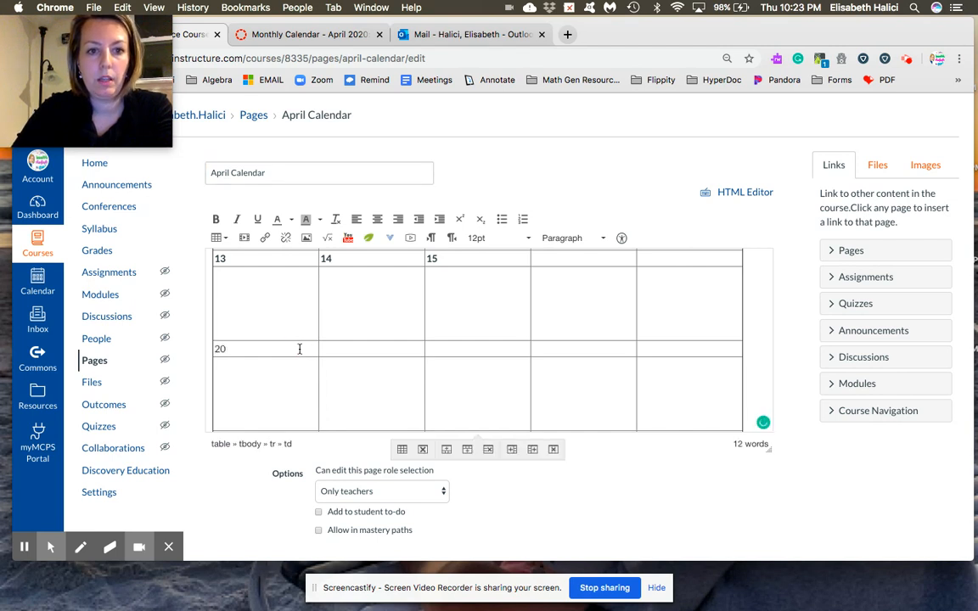
pyautogui.write('20')
pyautogui.click(349, 349)
pyautogui.write('21')
pyautogui.click(450, 345)
pyautogui.write('22')
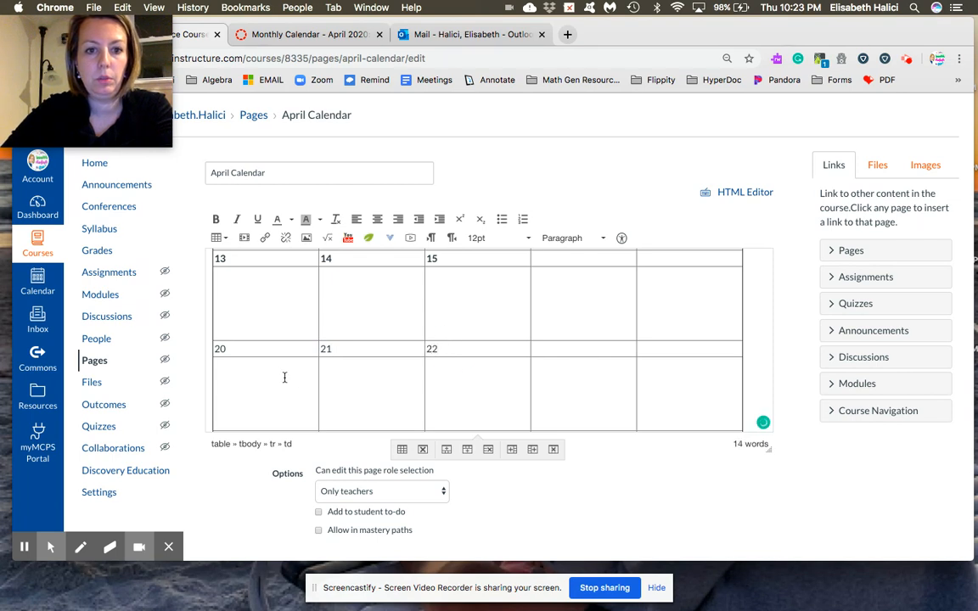
# Step: Enter "ATL Tip of the Week" in the content cell under 20, with a blank line inserted above it
pyautogui.click(284, 377)
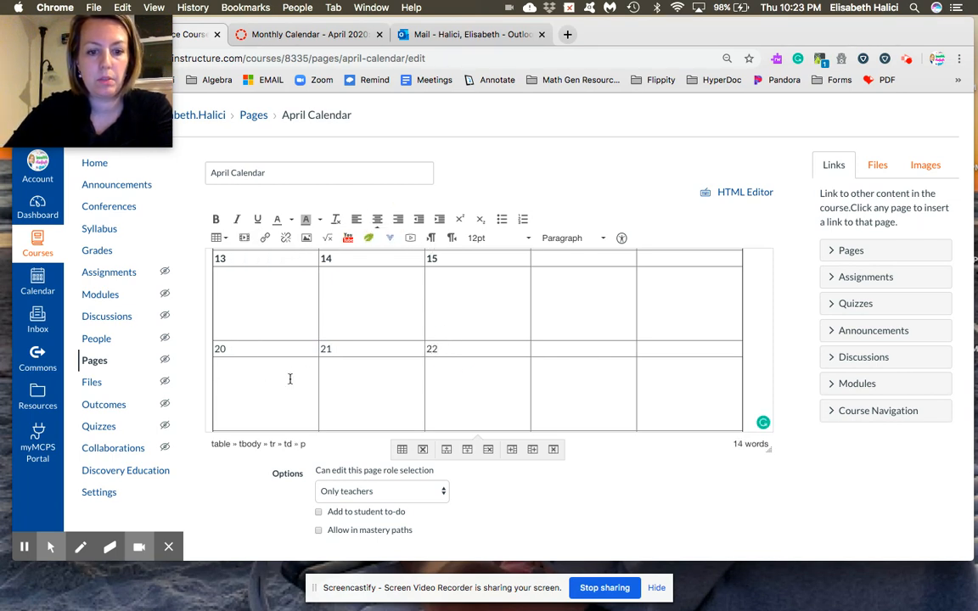
pyautogui.write('ATL Tip of the Week')
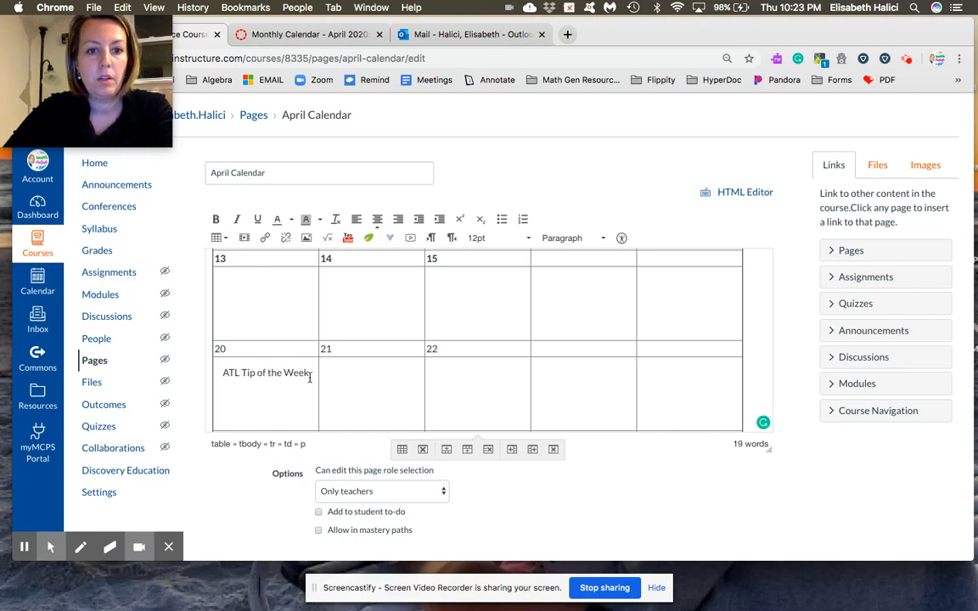
pyautogui.click(220, 376)
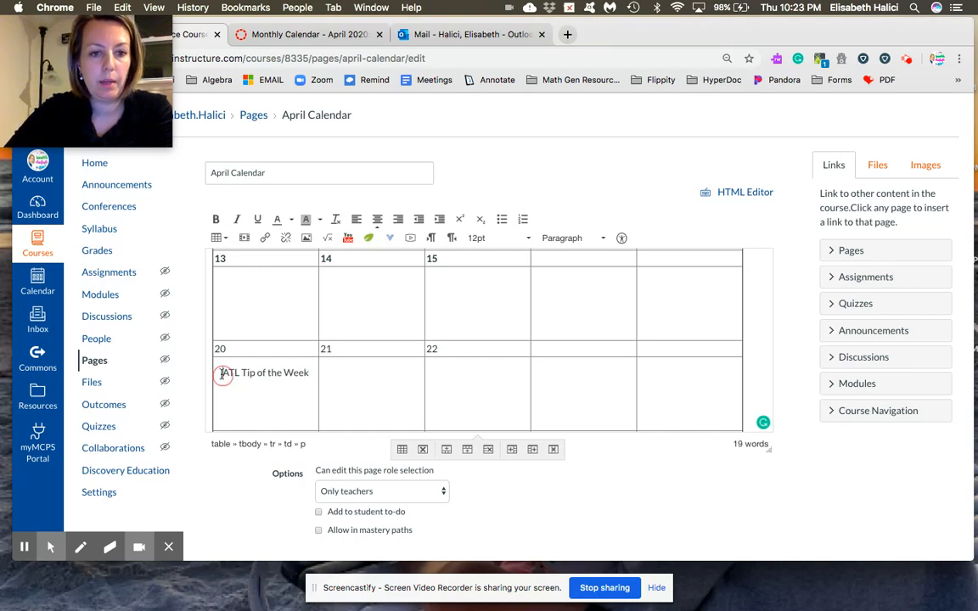
pyautogui.press('Return')
# Step: Open the website link dialog for the "ATL Tip of the Week" text and close it without entering a URL
pyautogui.moveTo(310, 387); pyautogui.dragTo(219, 388)
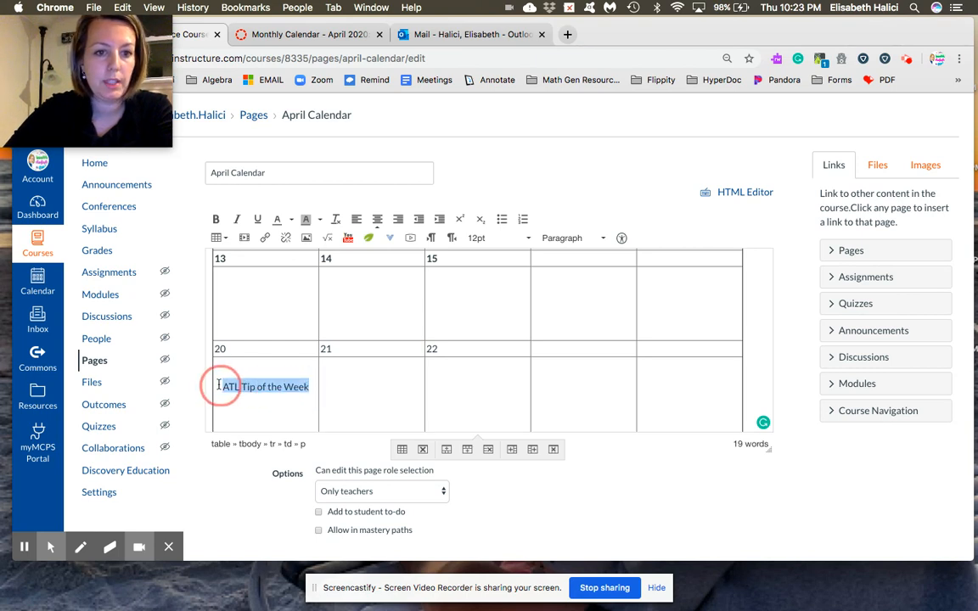
pyautogui.click(266, 239)
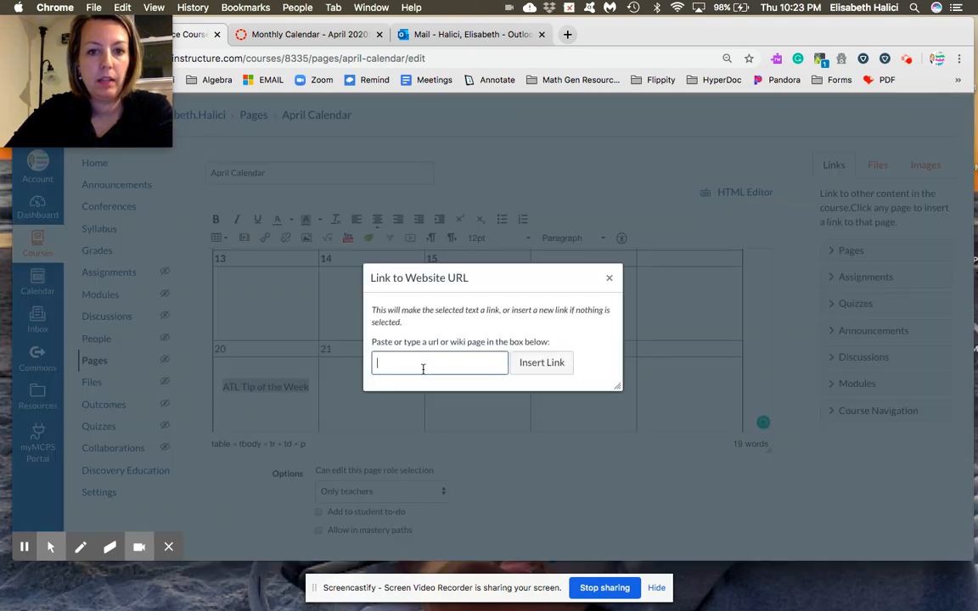
pyautogui.click(537, 363)
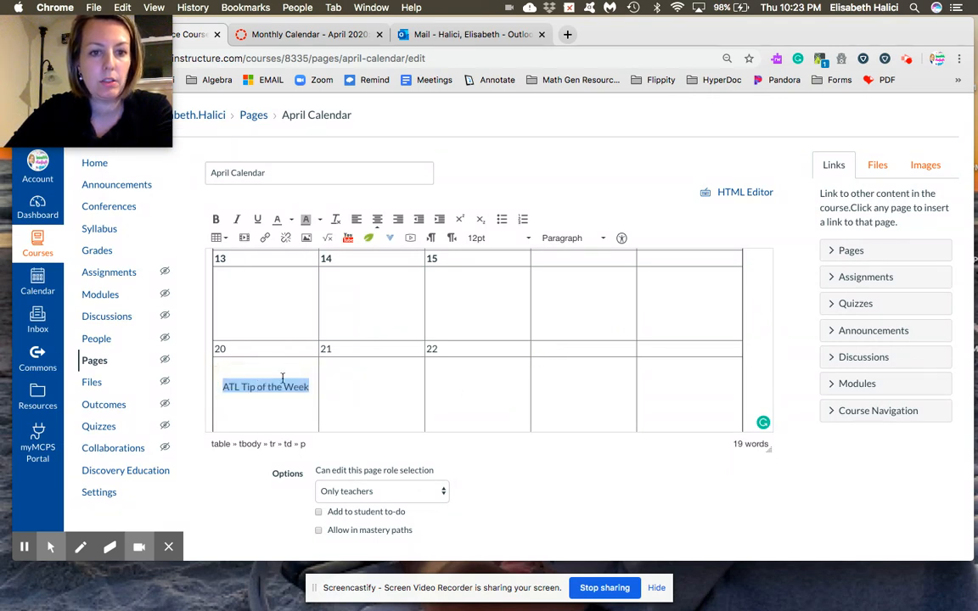
# Step: Enter the centred text "Zoom Session 1-2pm" in the content cell under 21
pyautogui.scroll(-2, 726, 508)
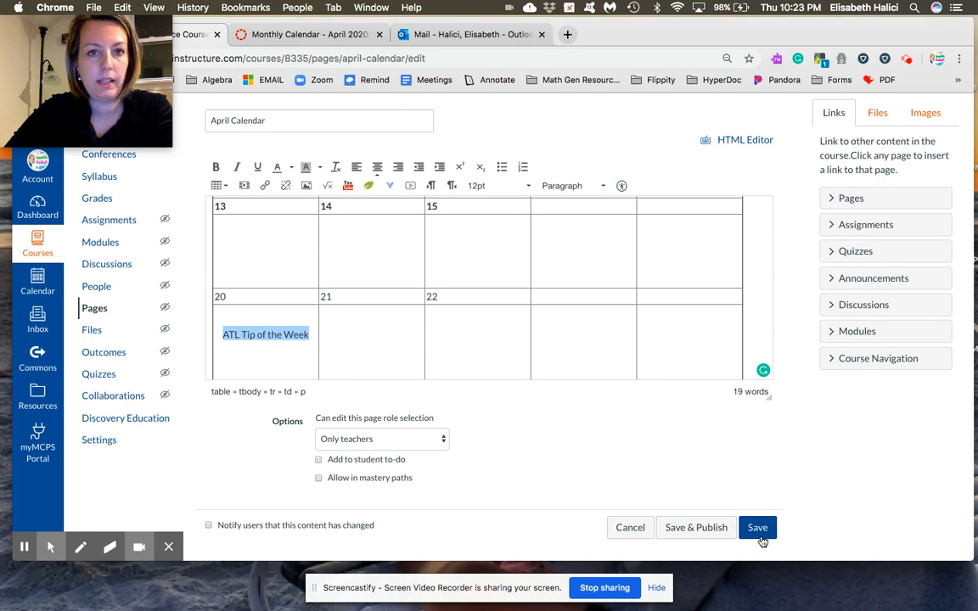
pyautogui.click(381, 331)
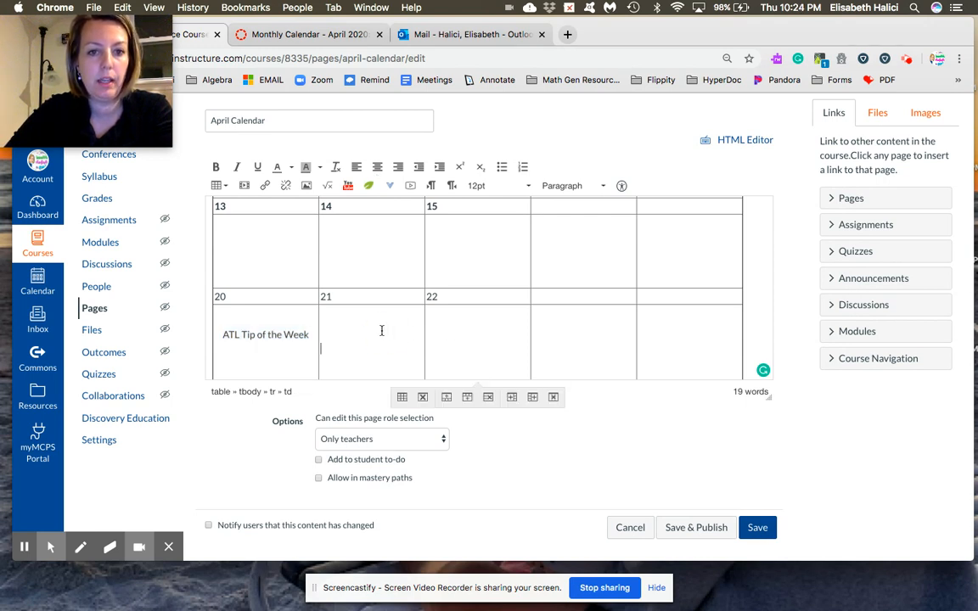
pyautogui.click(377, 168)
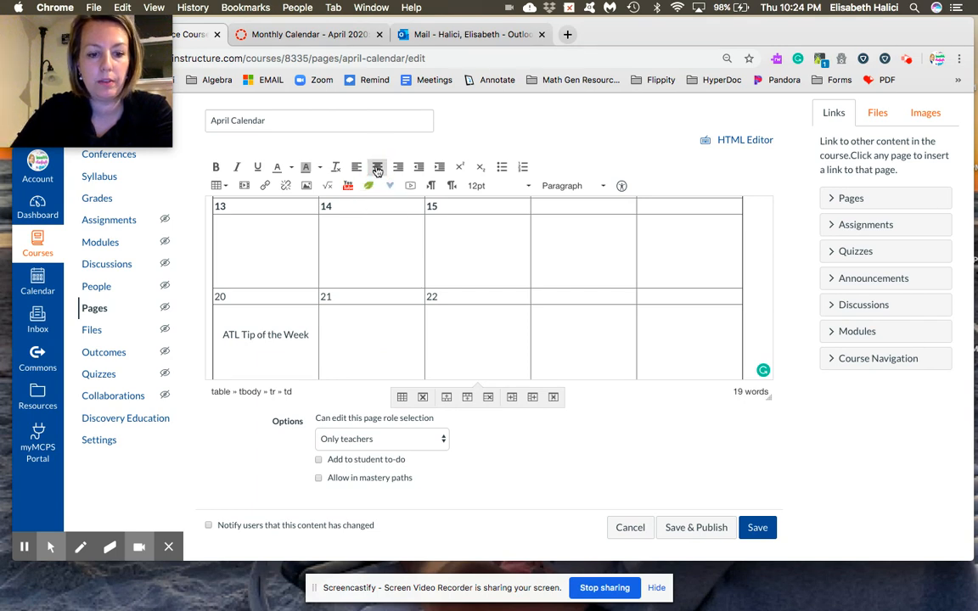
pyautogui.write('Zoom S')
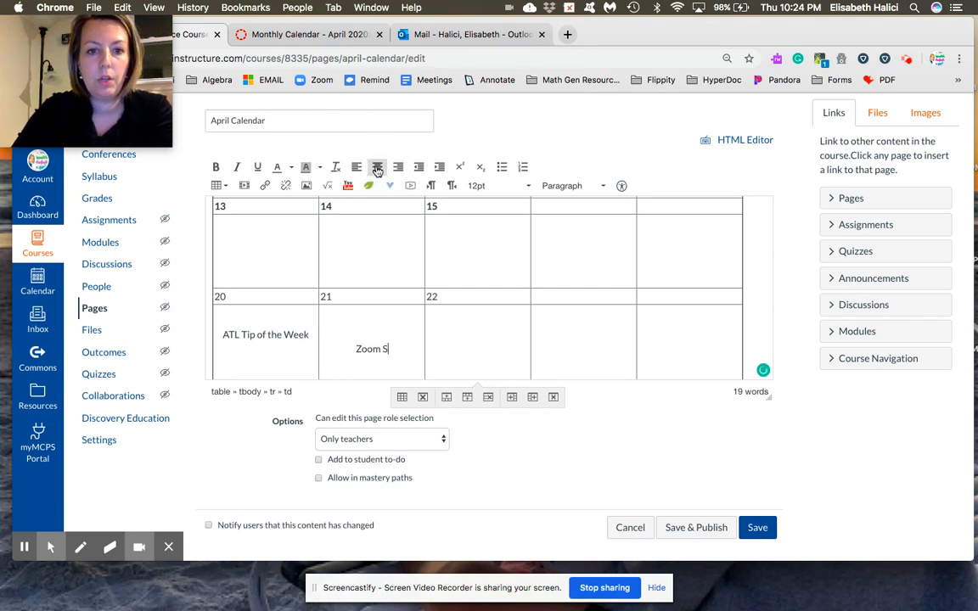
pyautogui.write('ession 1-2pm')
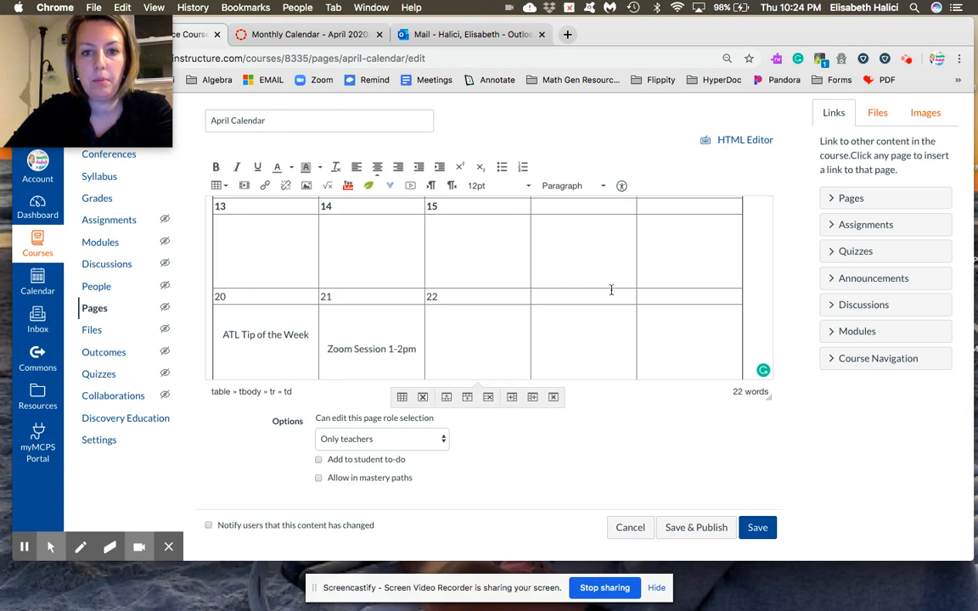
# Step: Enter the centred text "Zoom Session 1-2" in the fourth content cell of the week starting with 20
pyautogui.click(578, 346)
pyautogui.click(378, 167)
pyautogui.write('Zoom')
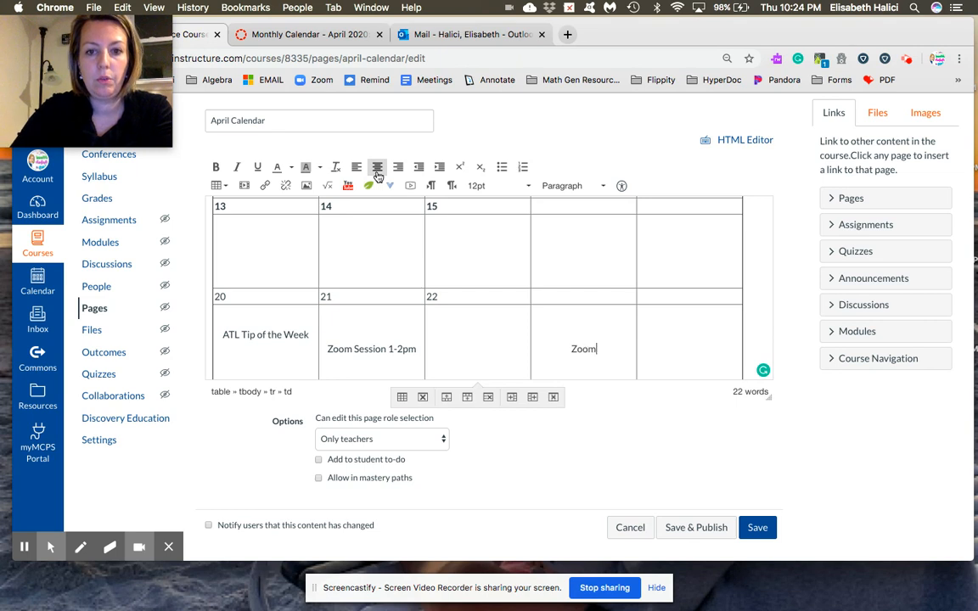
pyautogui.write(' Session')
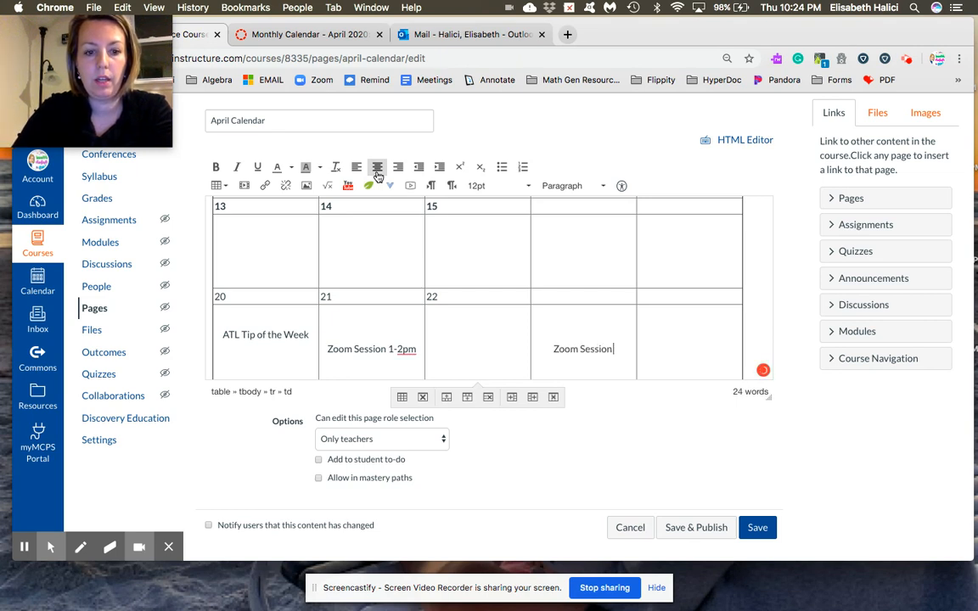
pyautogui.write(' 1-2')
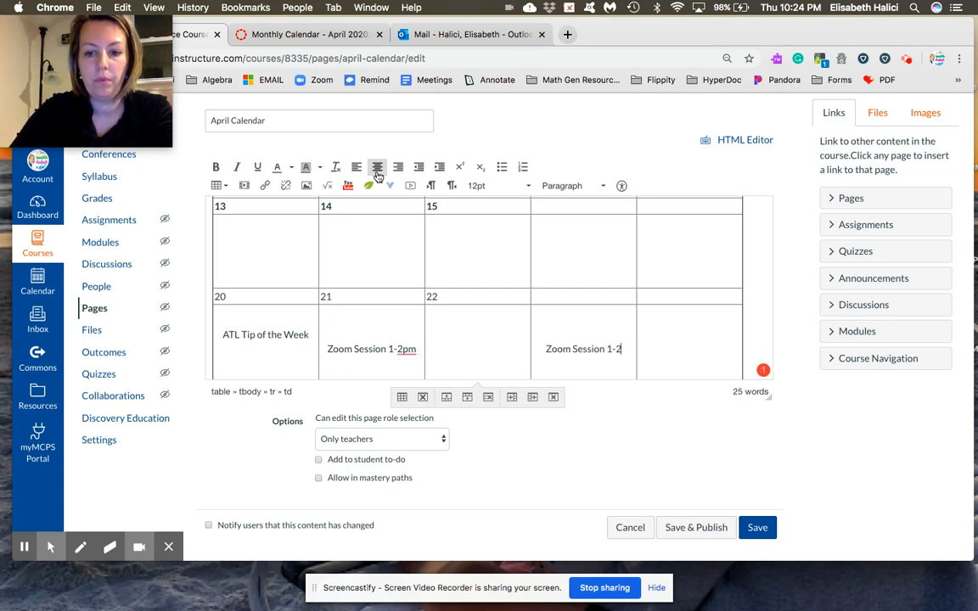
# Step: Save the April Calendar page without publishing it and check the entries in the saved table
pyautogui.click(758, 528)
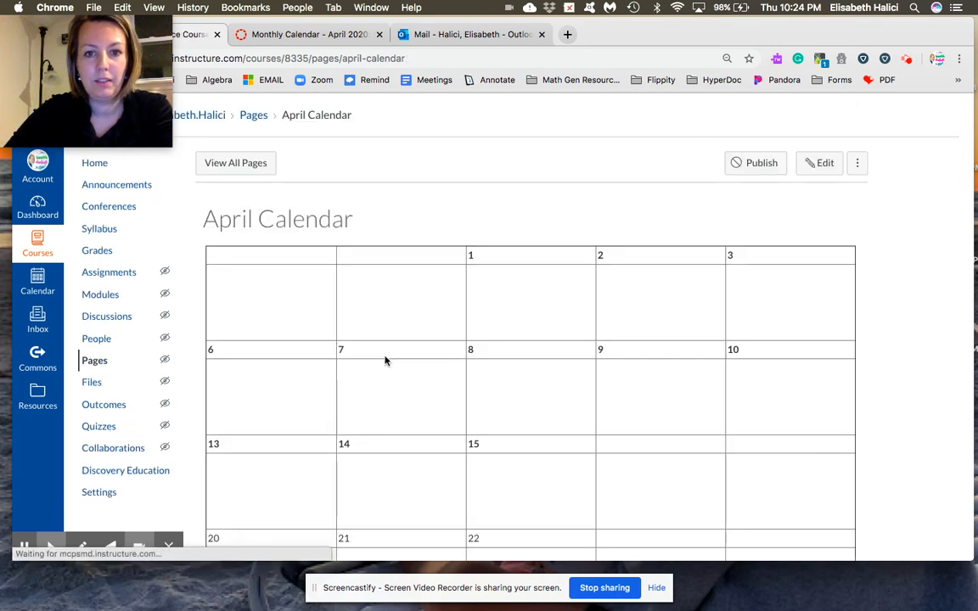
pyautogui.scroll(-3, 348, 433)
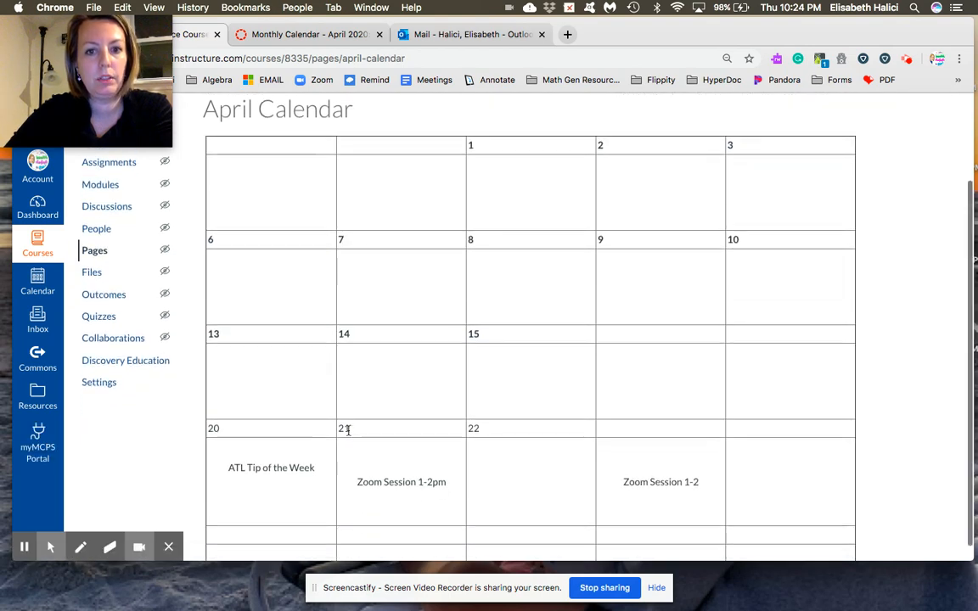
pyautogui.scroll(-1, 349, 394)
pyautogui.scroll(1, 349, 393)
pyautogui.scroll(3, 349, 393)
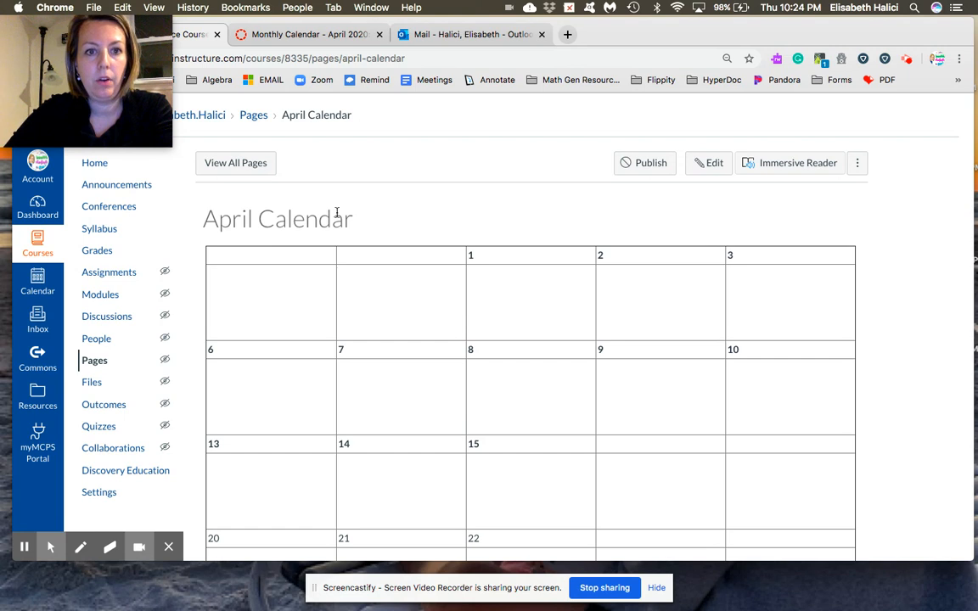
# Step: Follow the Monthly Course Calendar link from the course home page and leave the blank Start Here page without saving
pyautogui.click(100, 164)
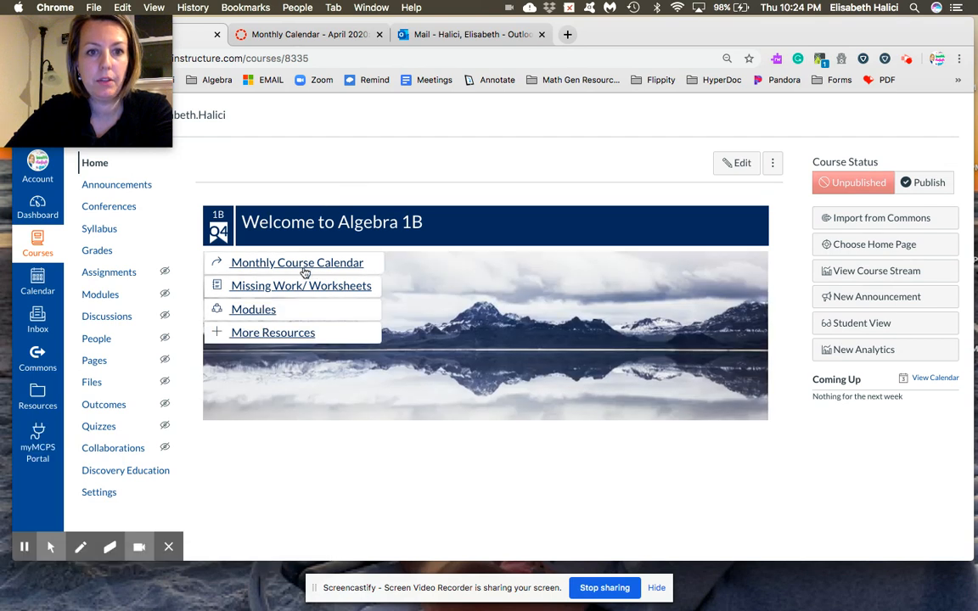
pyautogui.click(268, 268)
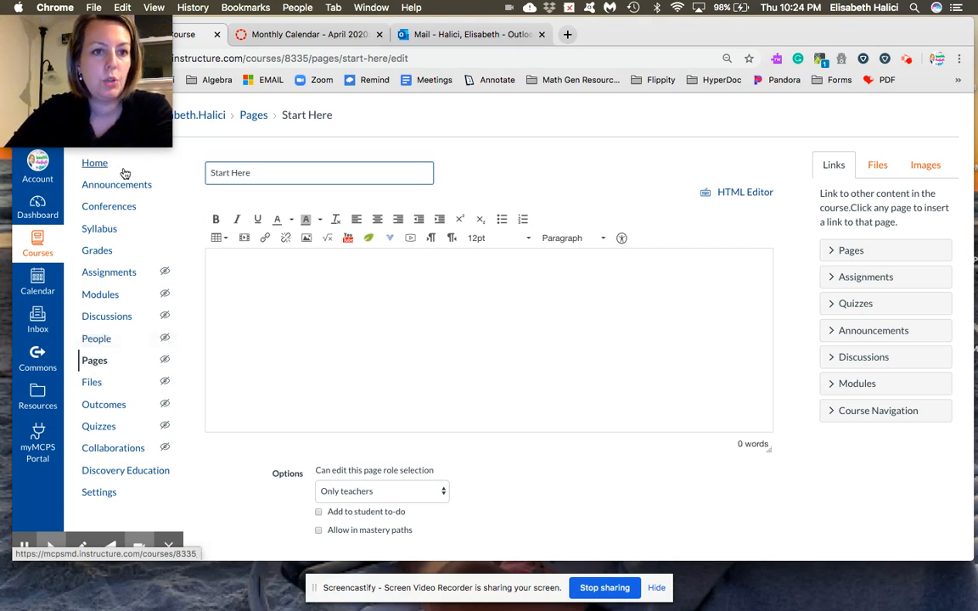
pyautogui.click(96, 360)
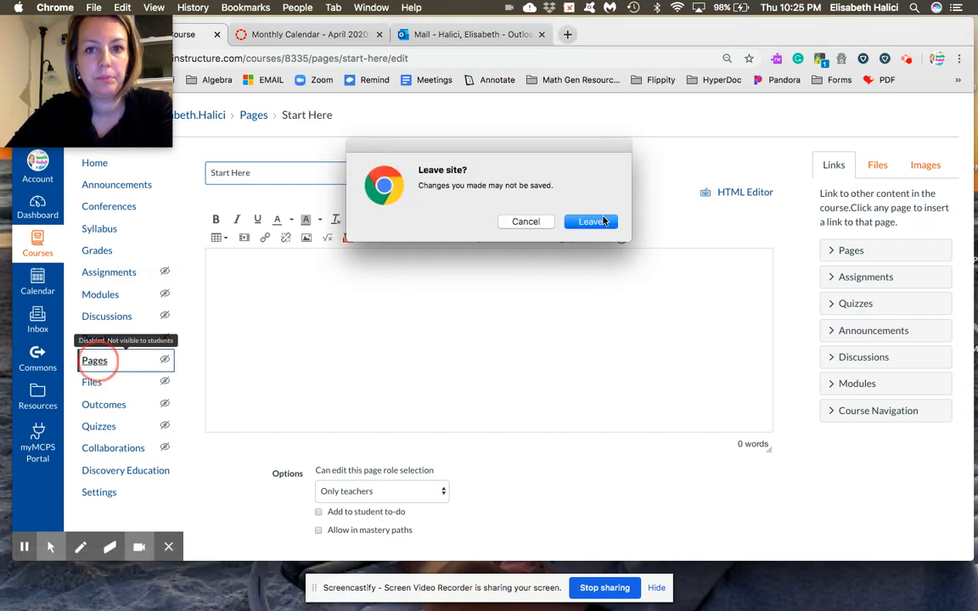
pyautogui.click(586, 221)
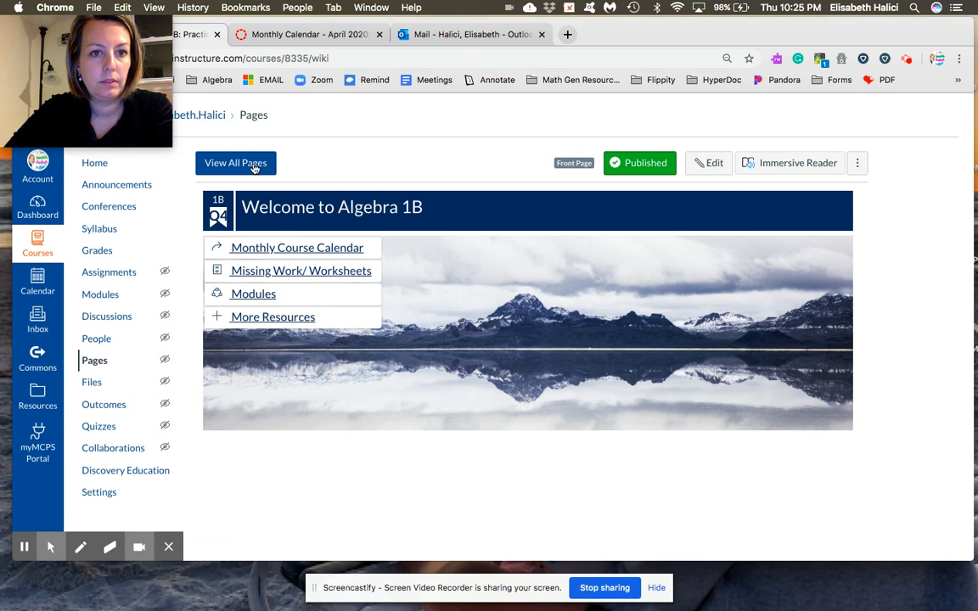
# Step: Open the April Calendar page from the full list of pages and copy its web address
pyautogui.click(248, 166)
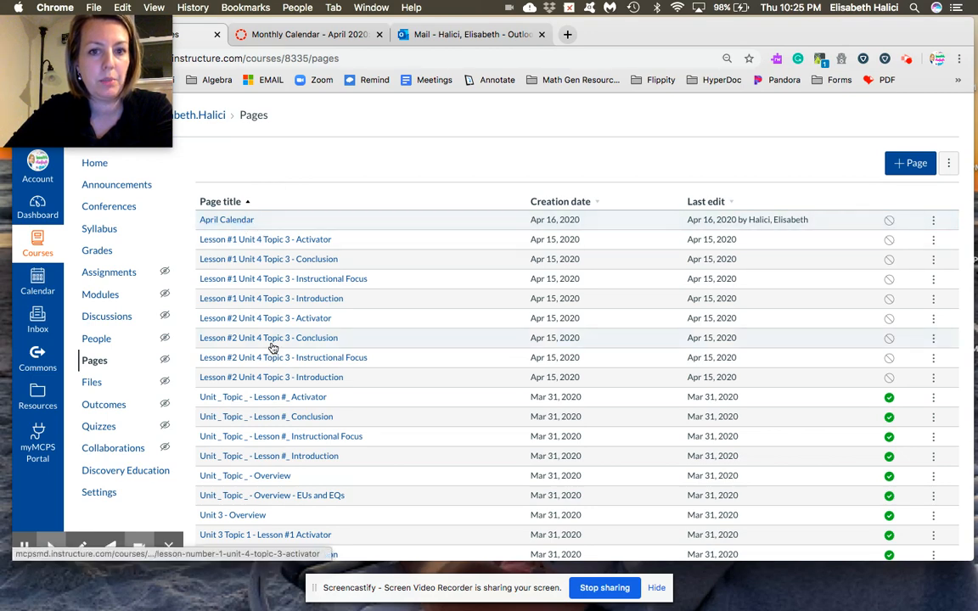
pyautogui.scroll(-4, 246, 229)
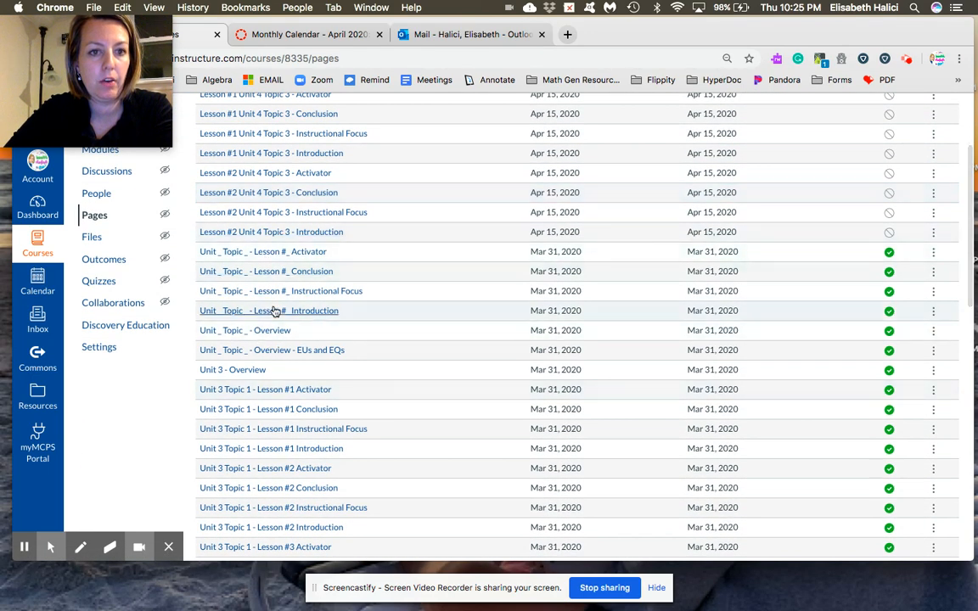
pyautogui.scroll(3, 277, 313)
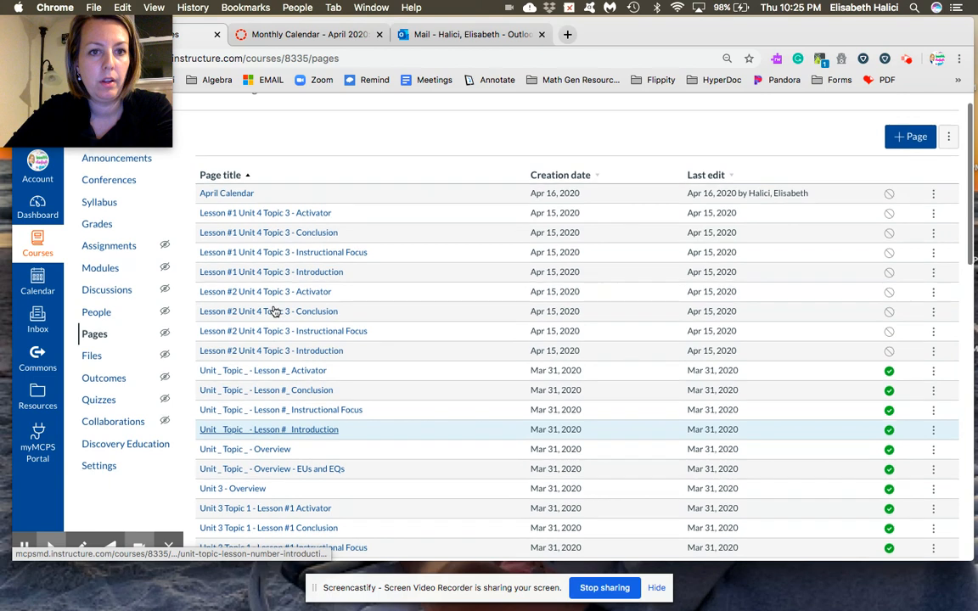
pyautogui.click(240, 201)
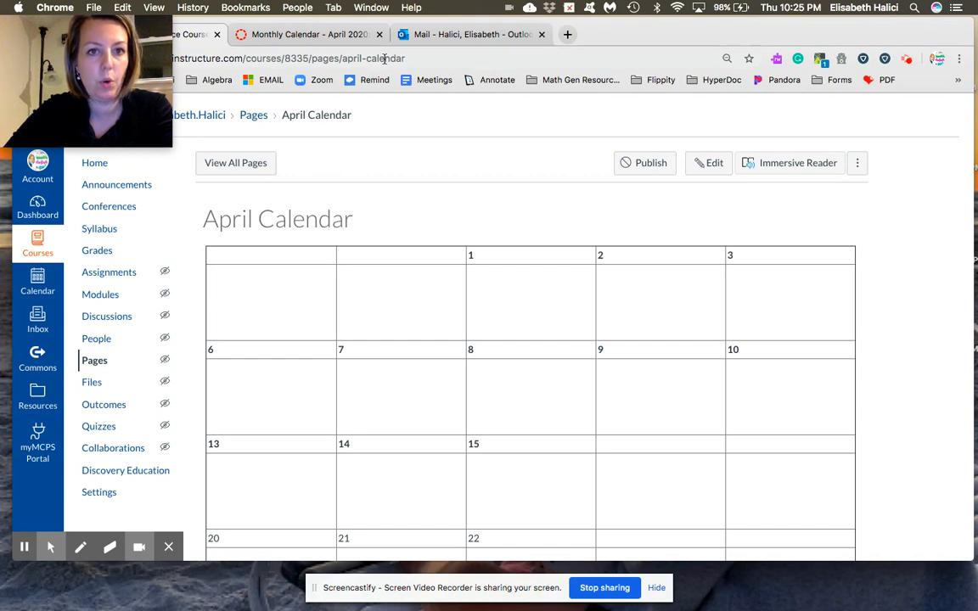
pyautogui.click(414, 57)
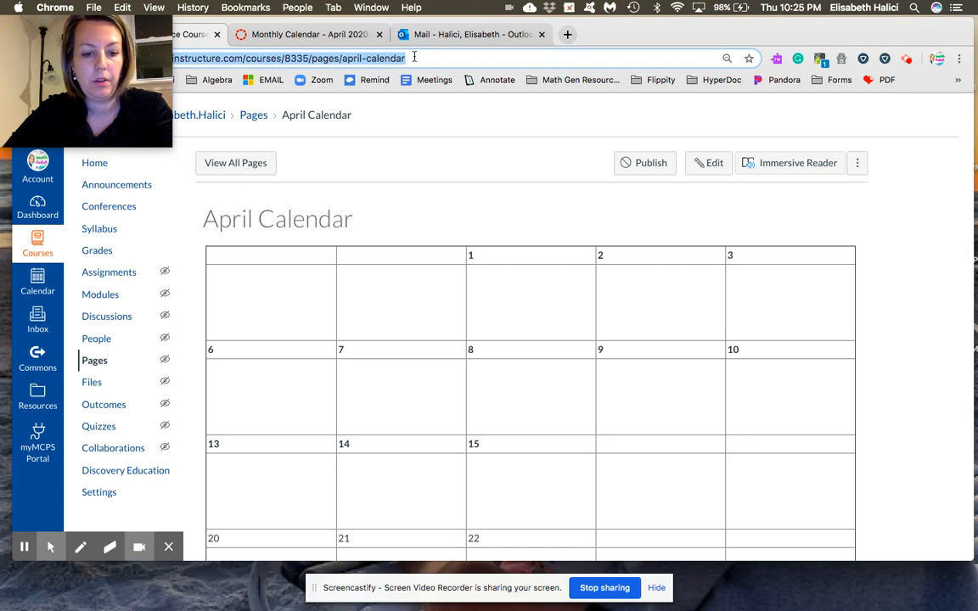
pyautogui.rightClick(415, 56)
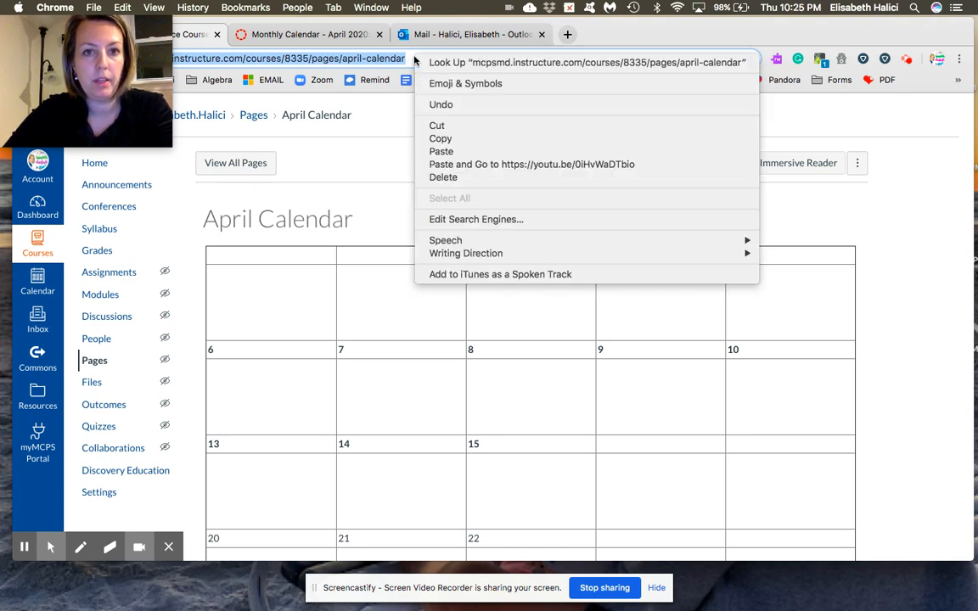
pyautogui.click(450, 134)
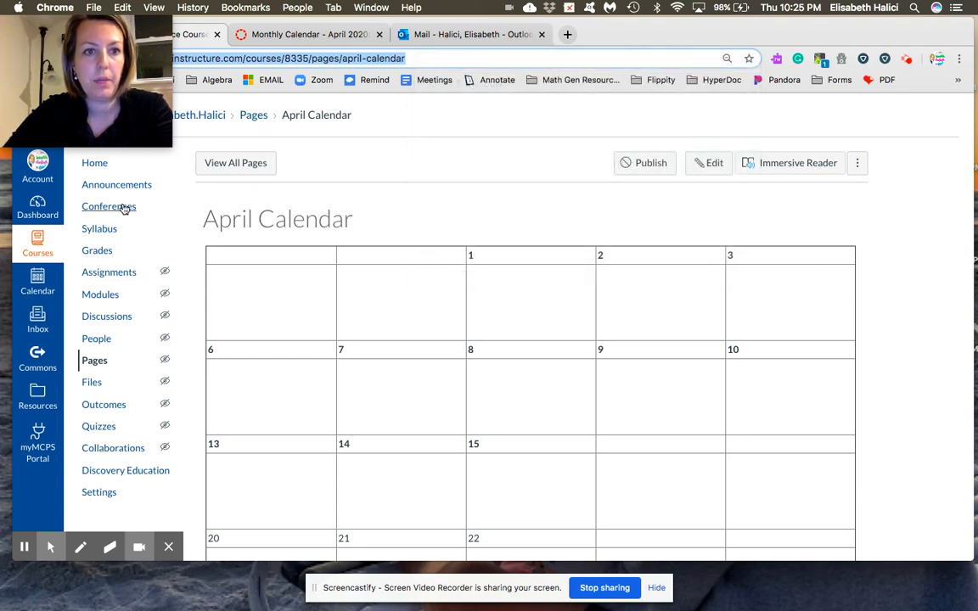
# Step: Edit the course home page and replace the Monthly Course Calendar link's URL with the copied address of the April Calendar page
pyautogui.click(105, 168)
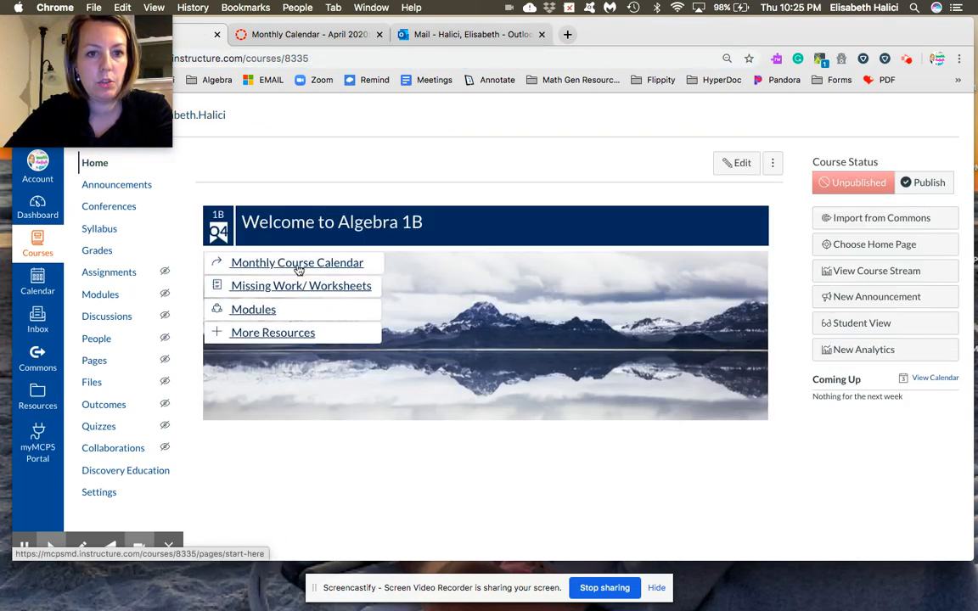
pyautogui.click(739, 166)
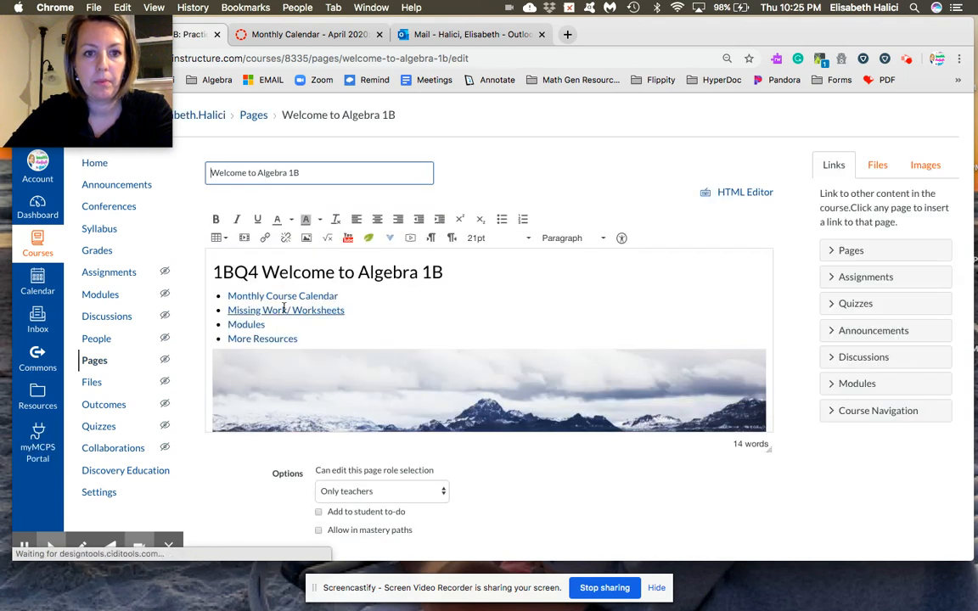
pyautogui.scroll(-1, 357, 311)
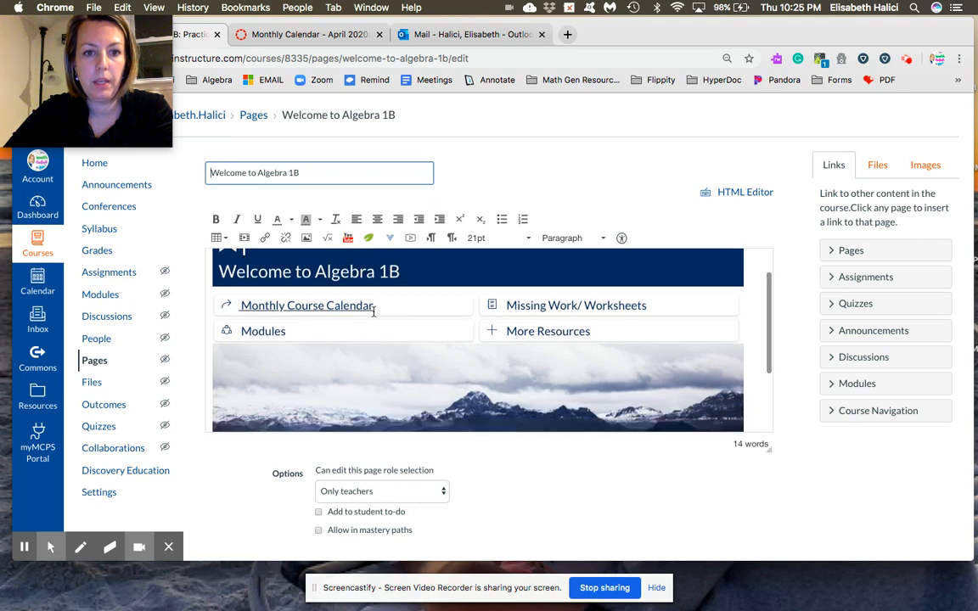
pyautogui.moveTo(373, 311); pyautogui.dragTo(228, 304)
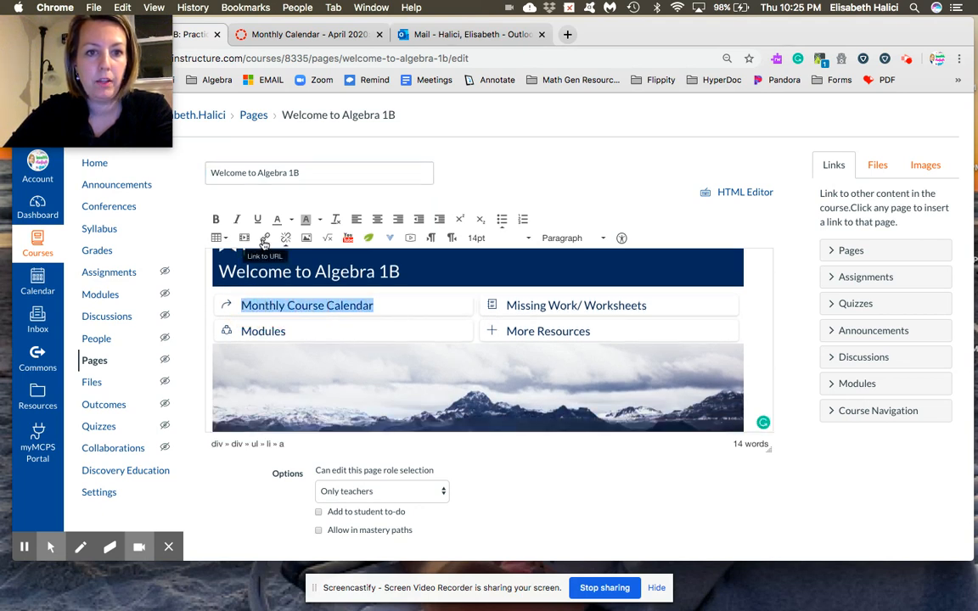
pyautogui.click(264, 242)
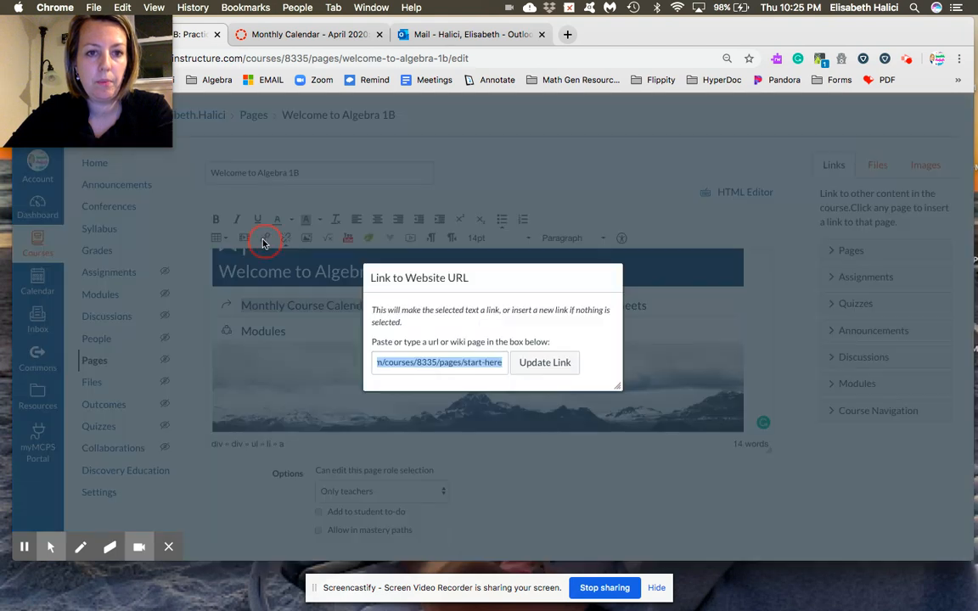
pyautogui.rightClick(406, 364)
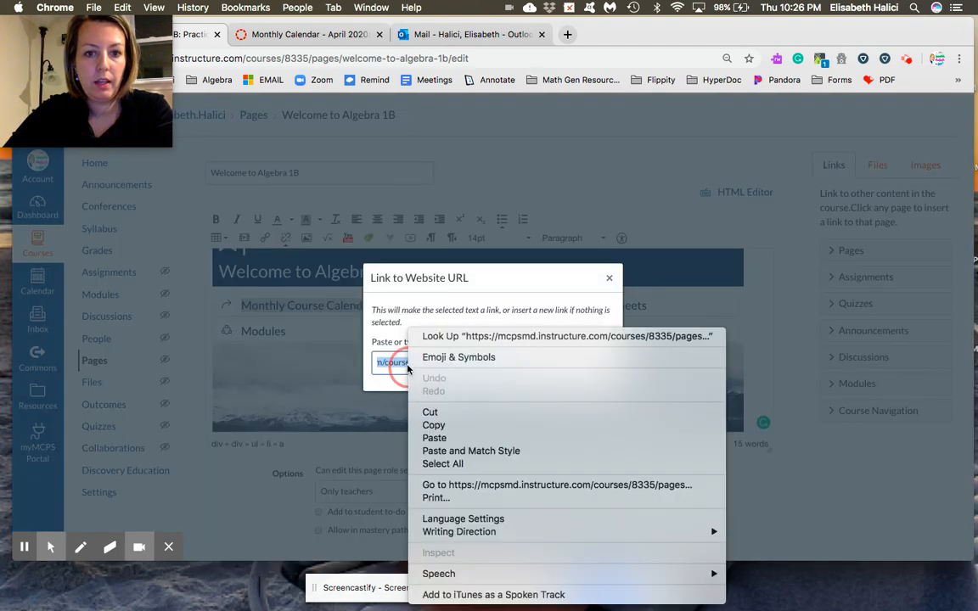
pyautogui.click(466, 438)
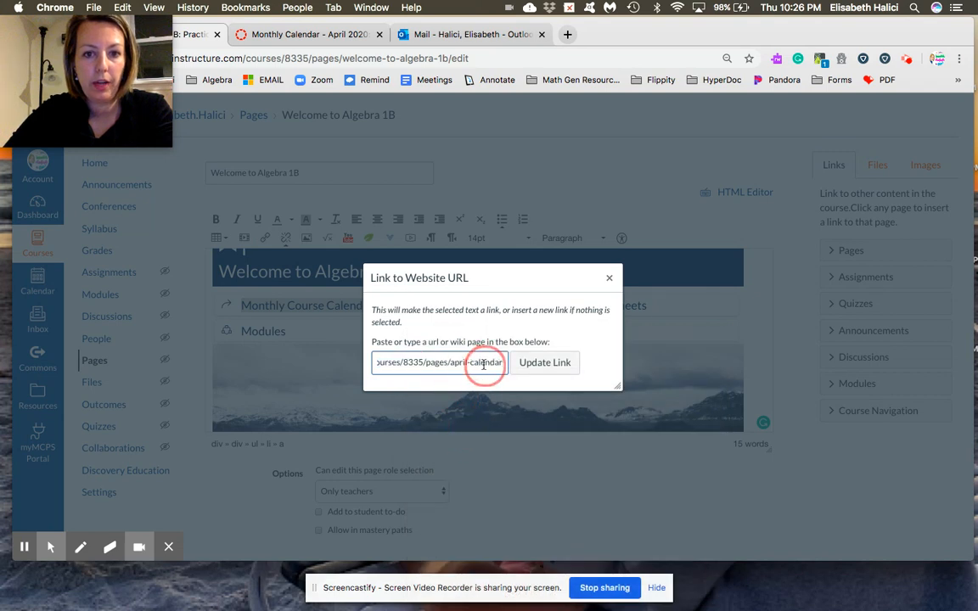
pyautogui.click(532, 366)
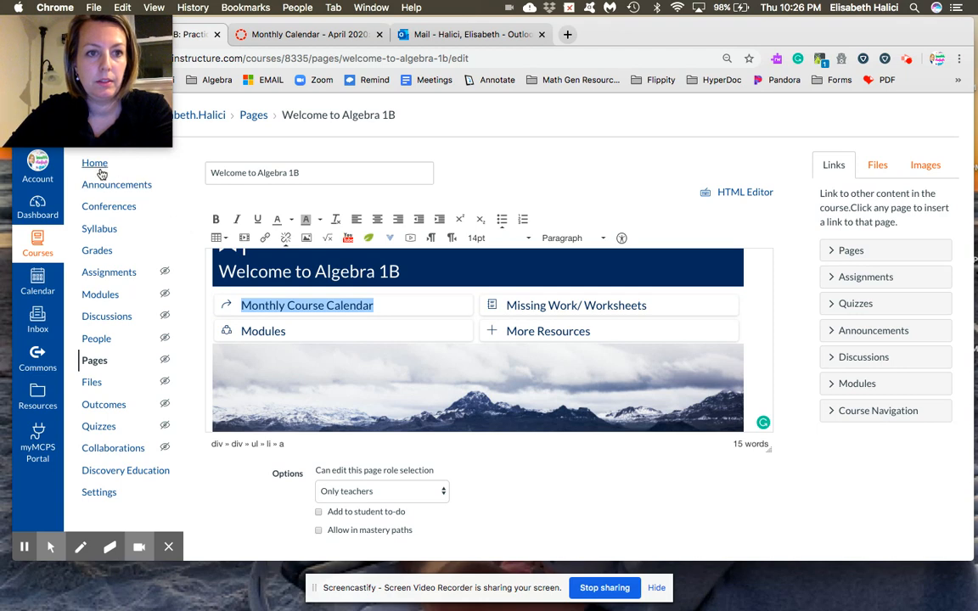
# Step: Save the Welcome to Algebra 1B page and test its Monthly Course Calendar link before returning to the course home page
pyautogui.scroll(-1, 703, 511)
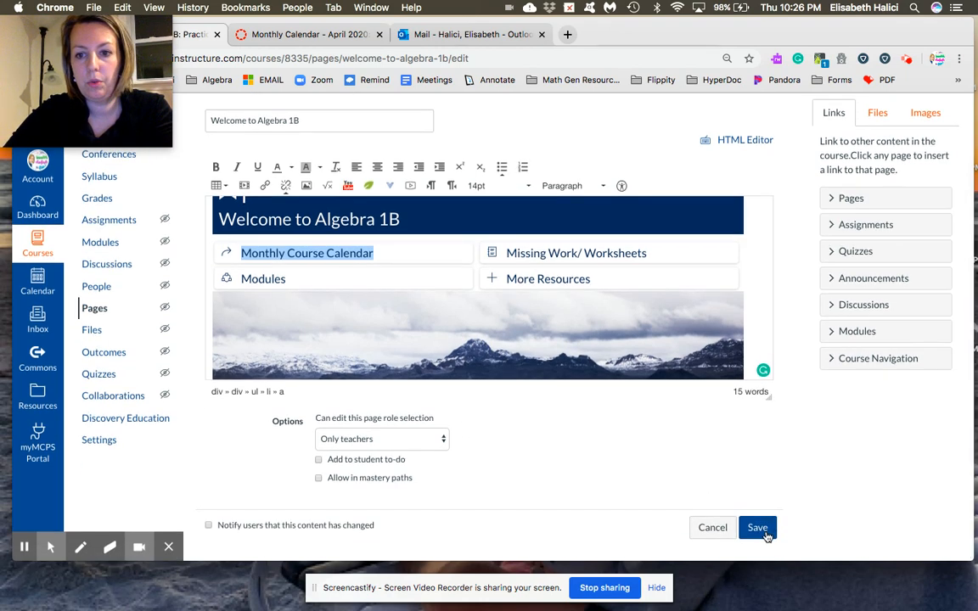
pyautogui.click(764, 531)
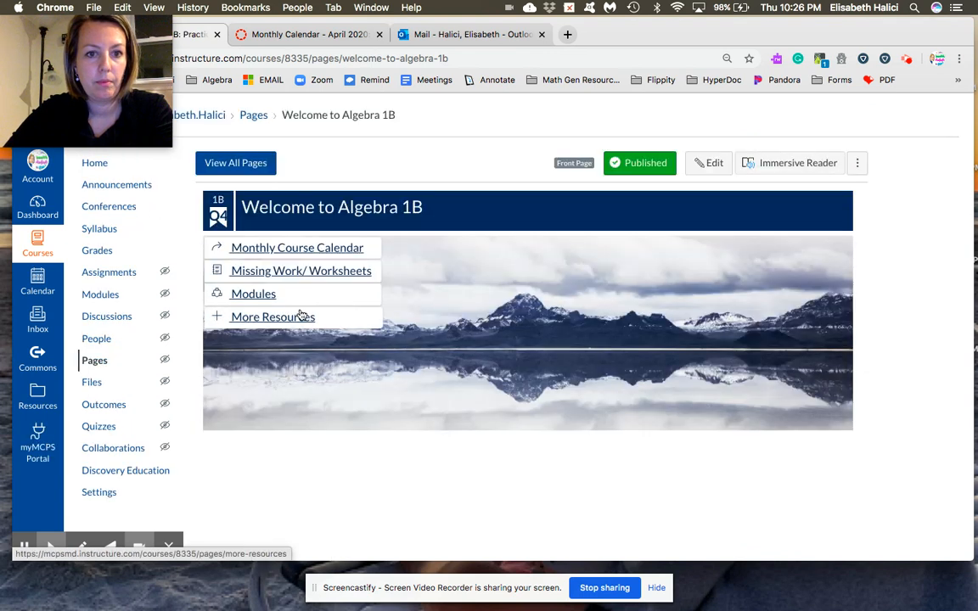
pyautogui.click(301, 258)
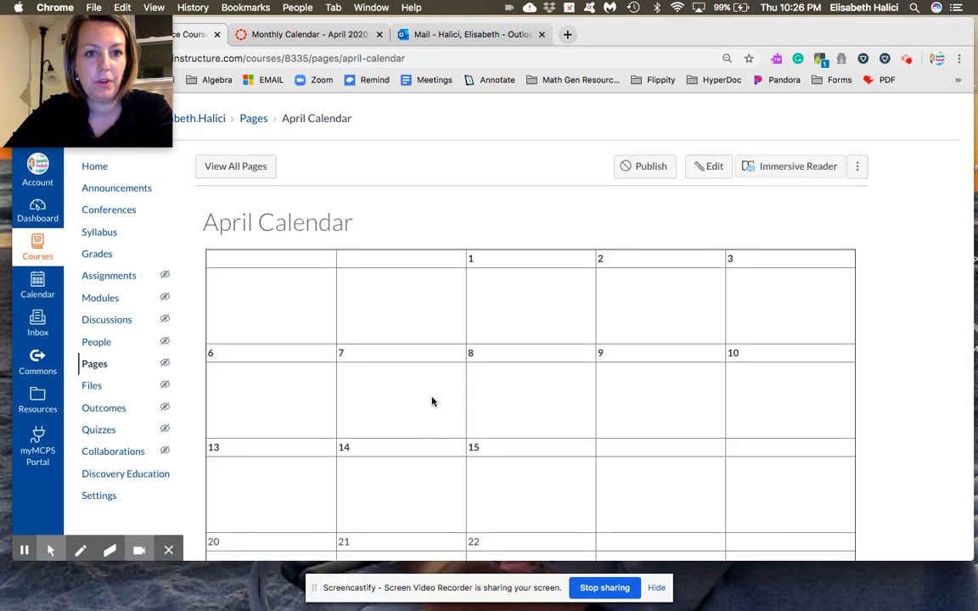
pyautogui.click(96, 163)
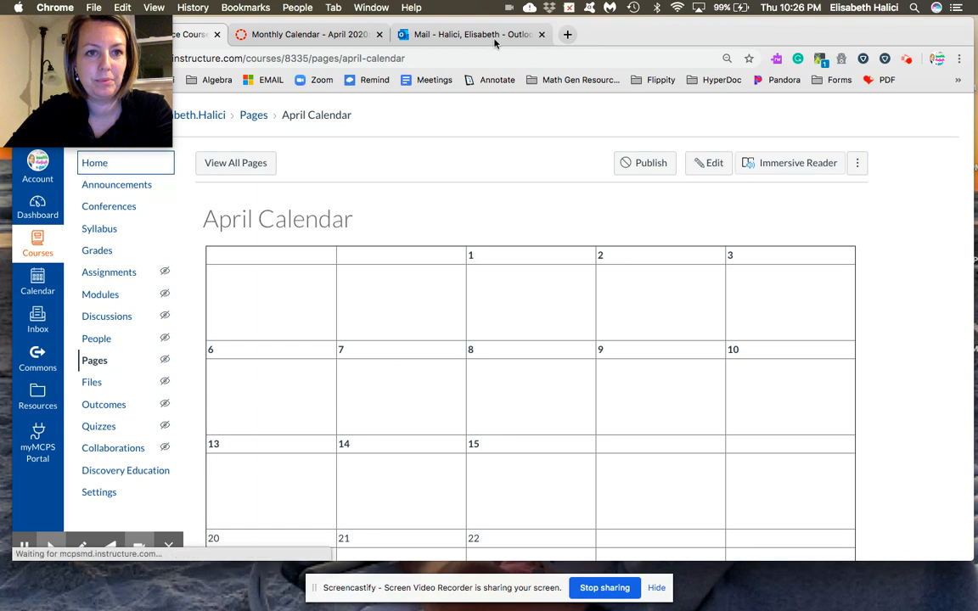